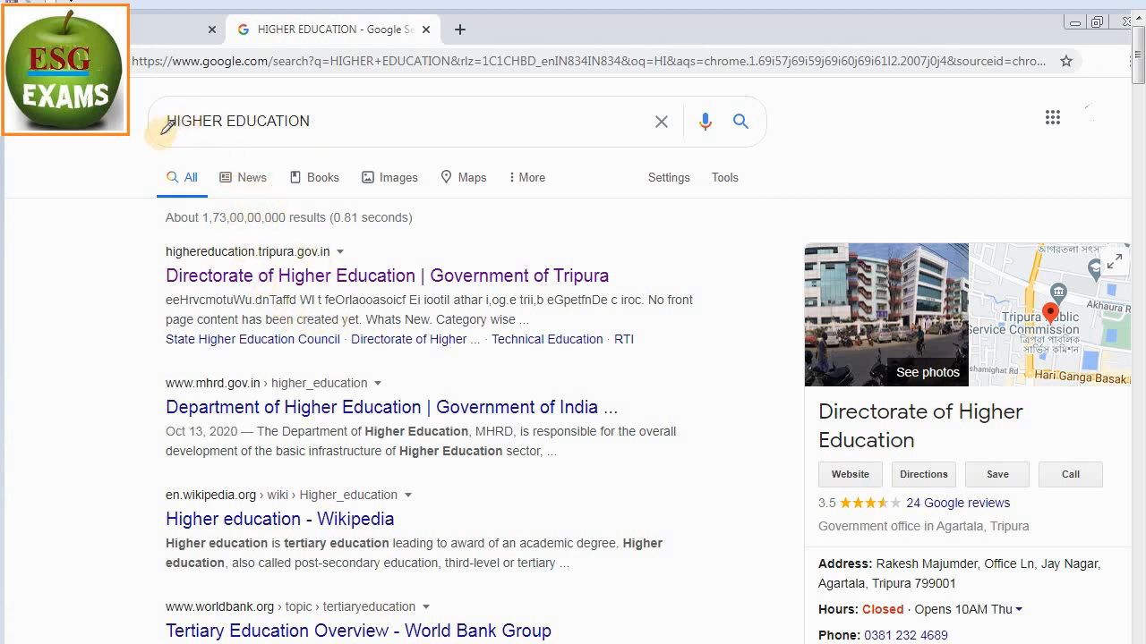
# Circle the HIGHER EDUCATION search term in green and mark the highereducation.tripura.gov.in result beneath it
pyautogui.moveTo(163, 136)
pyautogui.mouseDown()
pyautogui.moveTo(312, 128)
pyautogui.moveTo(307, 81)
pyautogui.moveTo(171, 94)
pyautogui.moveTo(159, 122)
pyautogui.mouseUp()
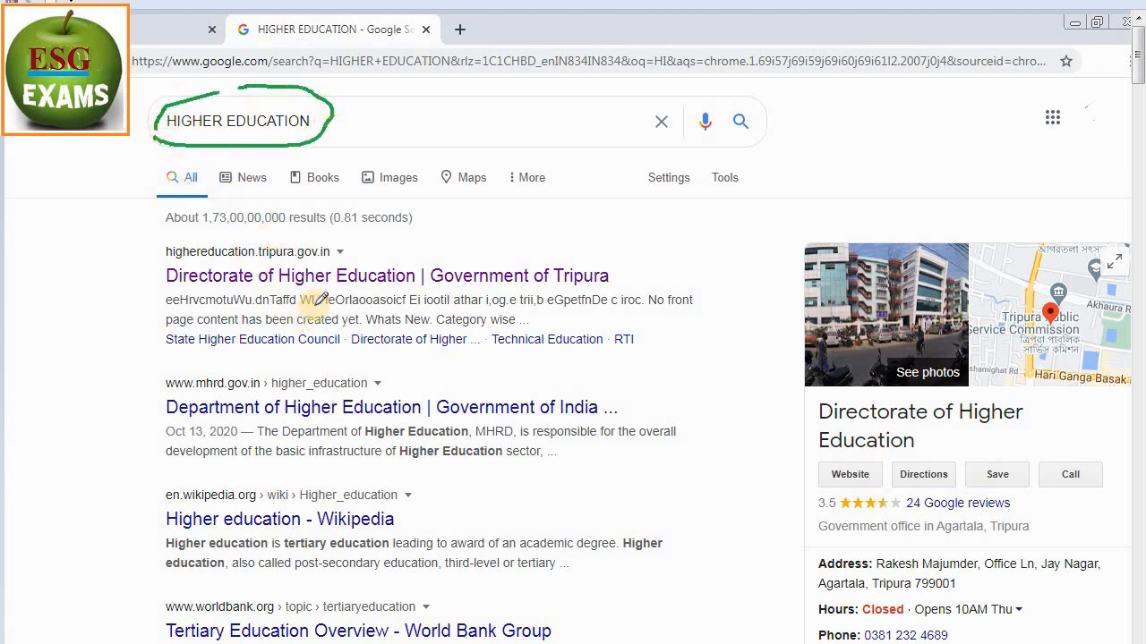
pyautogui.moveTo(149, 250)
pyautogui.mouseDown()
pyautogui.moveTo(269, 229)
pyautogui.moveTo(590, 225)
pyautogui.moveTo(598, 305)
pyautogui.moveTo(274, 307)
pyautogui.moveTo(150, 279)
pyautogui.moveTo(153, 250)
pyautogui.mouseUp()
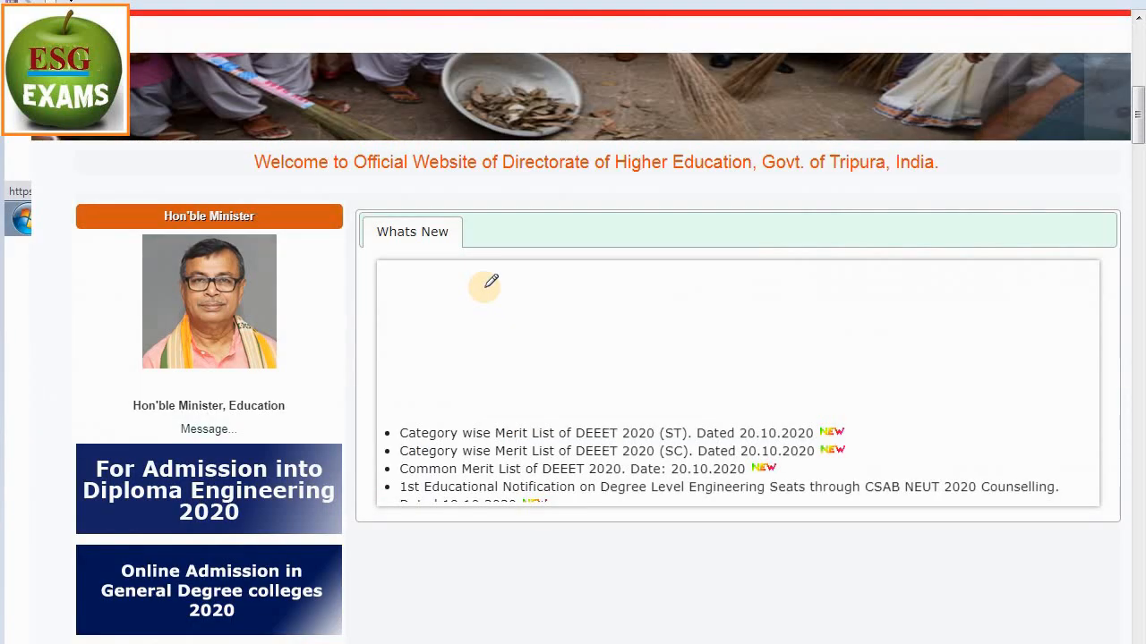
# Draw a green tick across the Online Admission in General Degree colleges 2020 banner on the directorate's home page
pyautogui.scroll(-2, 491, 283)
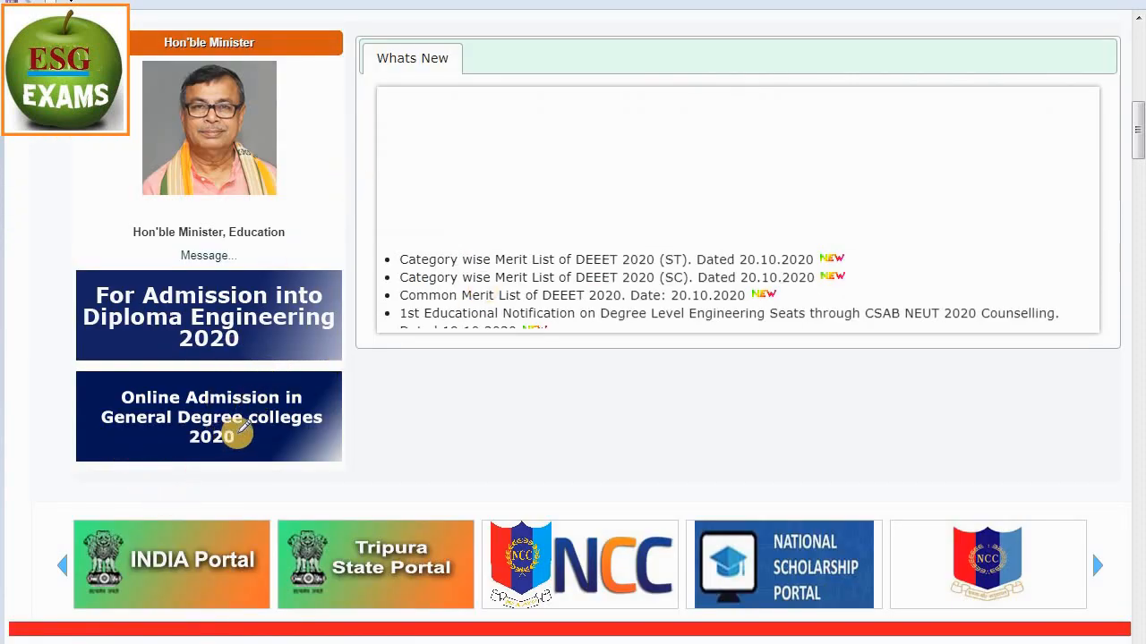
pyautogui.moveTo(160, 456); pyautogui.dragTo(430, 356)
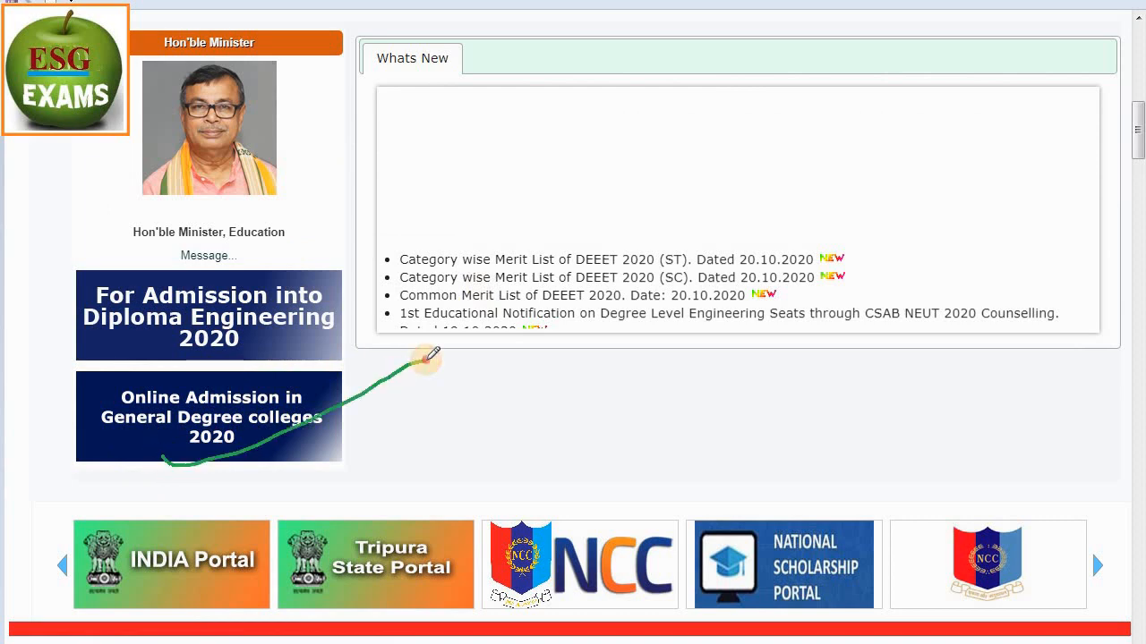
# Mark requirement 1 about Second Round payment, circle its Click Here link, and underline the payment deadline in requirement 2
pyautogui.scroll(-7, 432, 355)
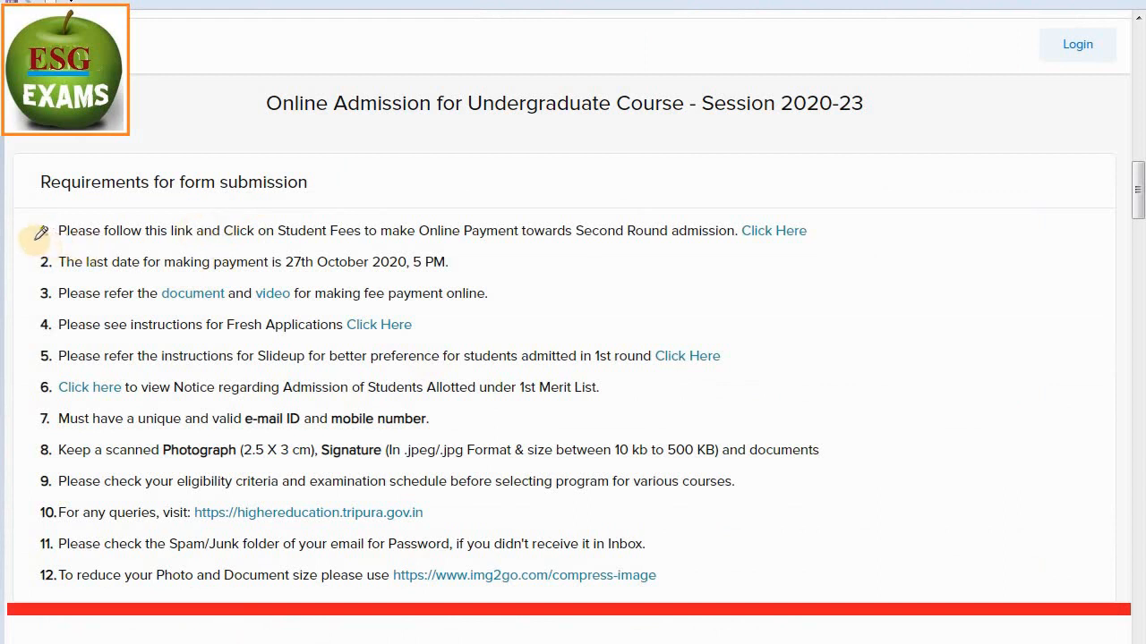
pyautogui.moveTo(34, 239); pyautogui.dragTo(189, 182)
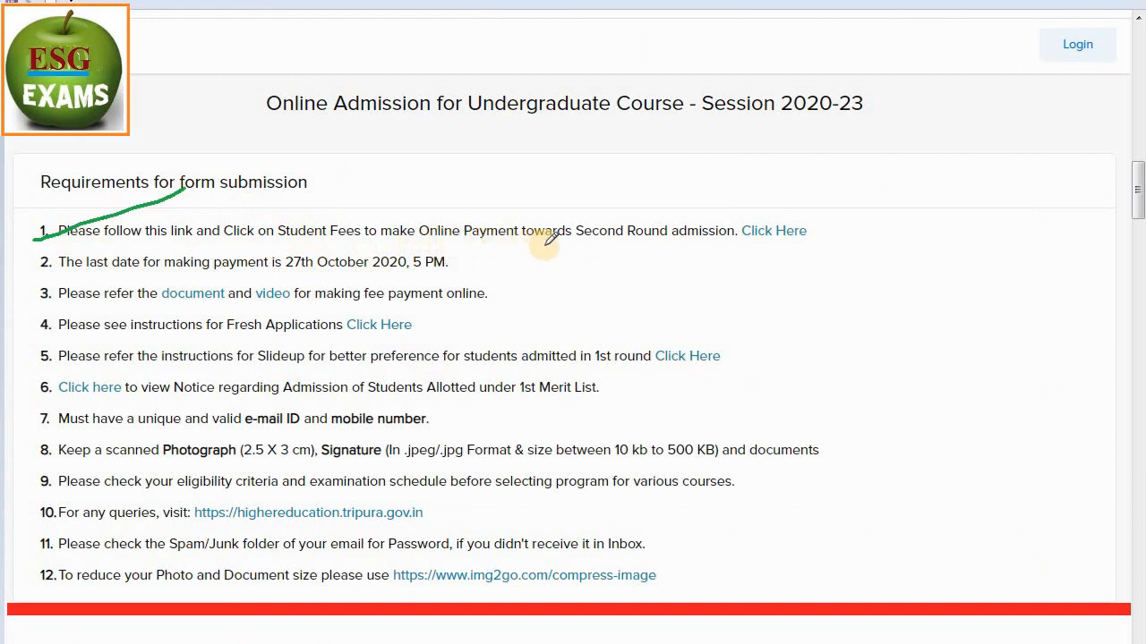
pyautogui.moveTo(615, 238)
pyautogui.mouseDown()
pyautogui.moveTo(716, 250)
pyautogui.moveTo(759, 241)
pyautogui.moveTo(739, 211)
pyautogui.moveTo(780, 255)
pyautogui.moveTo(788, 213)
pyautogui.moveTo(750, 204)
pyautogui.mouseUp()
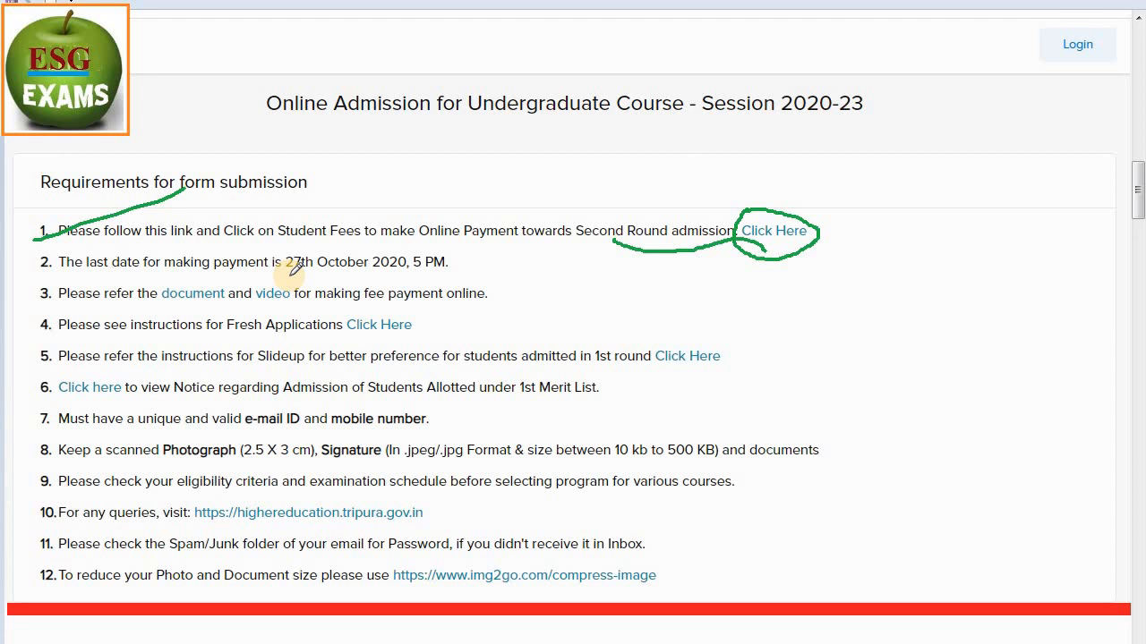
pyautogui.moveTo(292, 275); pyautogui.dragTo(347, 276)
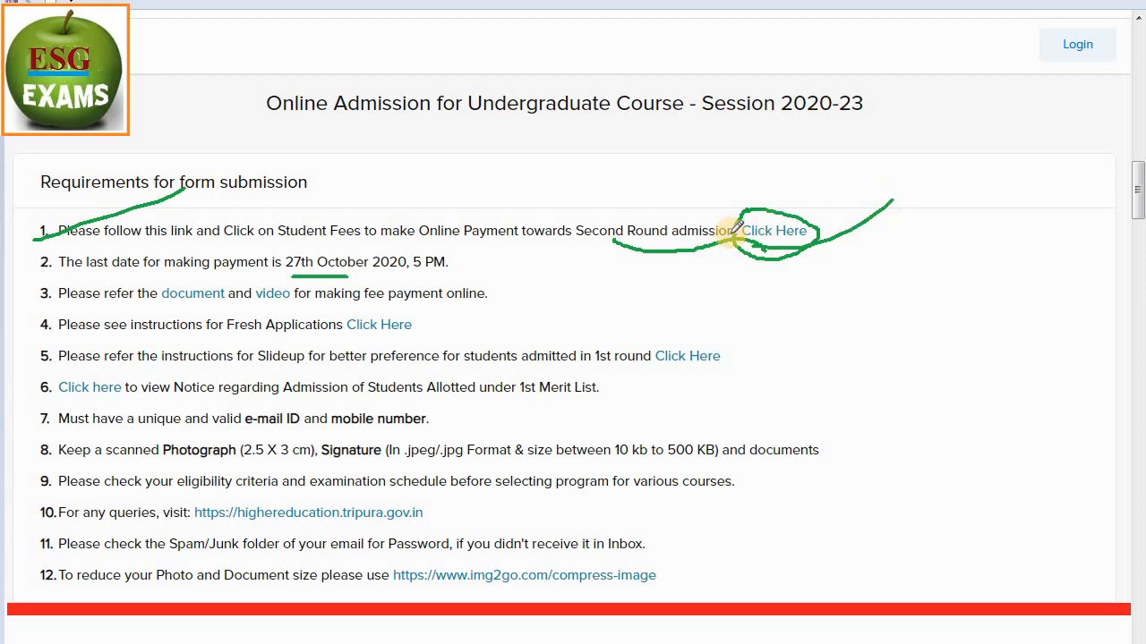
# Mark the Student Fees button on the sign-in page in green
pyautogui.scroll(-4, 734, 230)
pyautogui.scroll(-4, 734, 230)
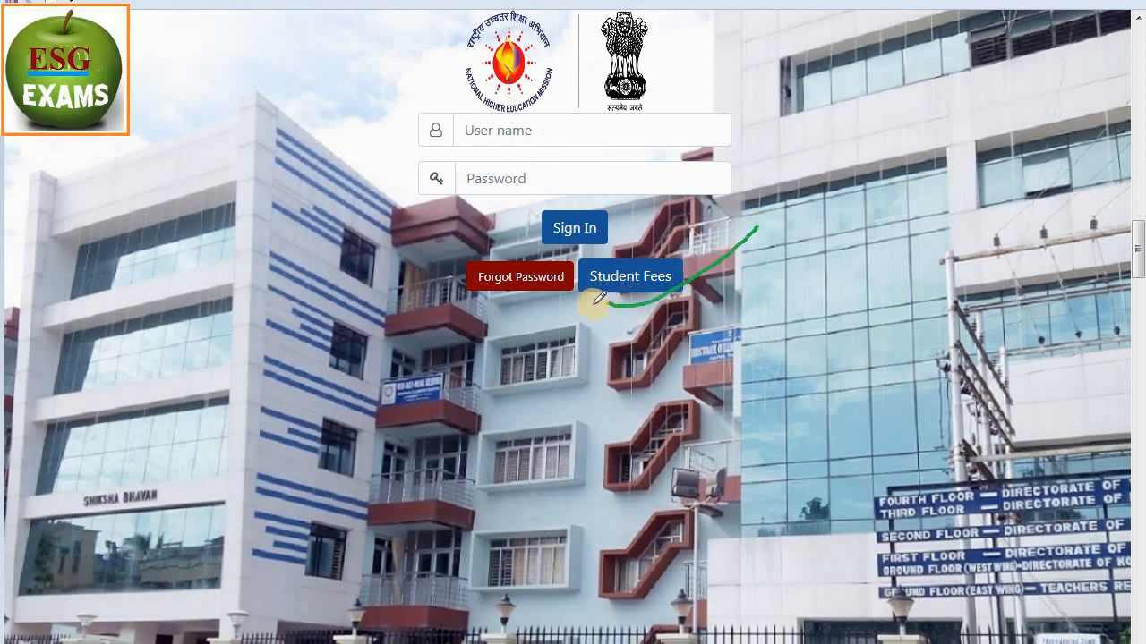
pyautogui.moveTo(593, 303); pyautogui.dragTo(589, 305)
# On the empty Fees Portal Of Student page, circle Application ID, mark the registration number field, and tick Show
pyautogui.scroll(-8, 756, 253)
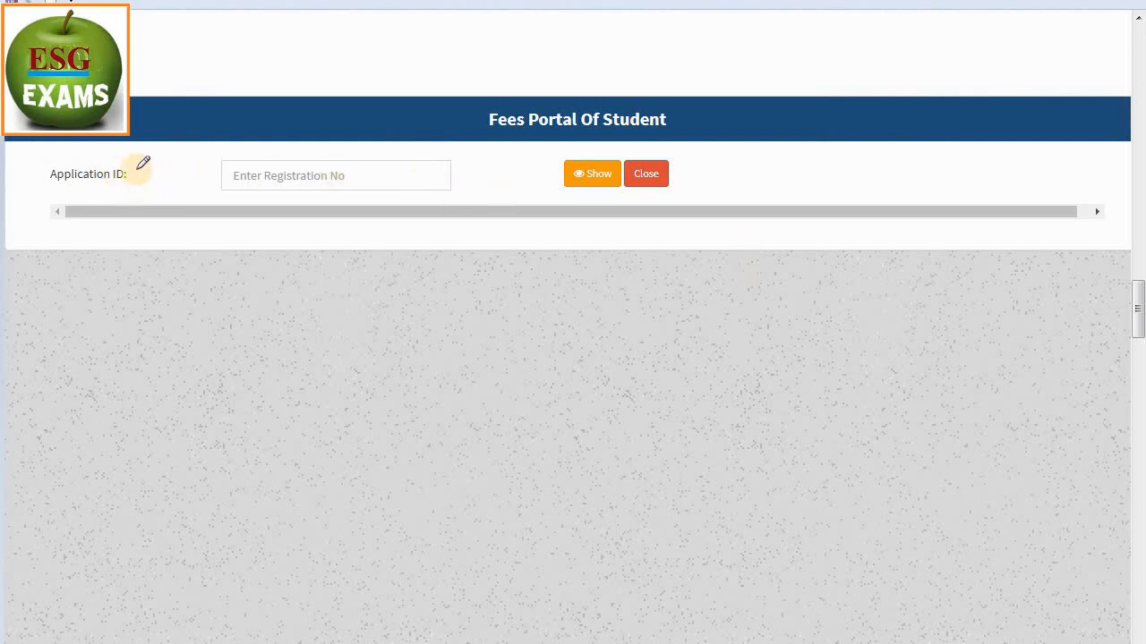
pyautogui.moveTo(112, 145)
pyautogui.mouseDown()
pyautogui.moveTo(75, 139)
pyautogui.moveTo(26, 179)
pyautogui.moveTo(153, 184)
pyautogui.moveTo(77, 140)
pyautogui.moveTo(86, 143)
pyautogui.mouseUp()
pyautogui.moveTo(230, 178); pyautogui.dragTo(355, 177)
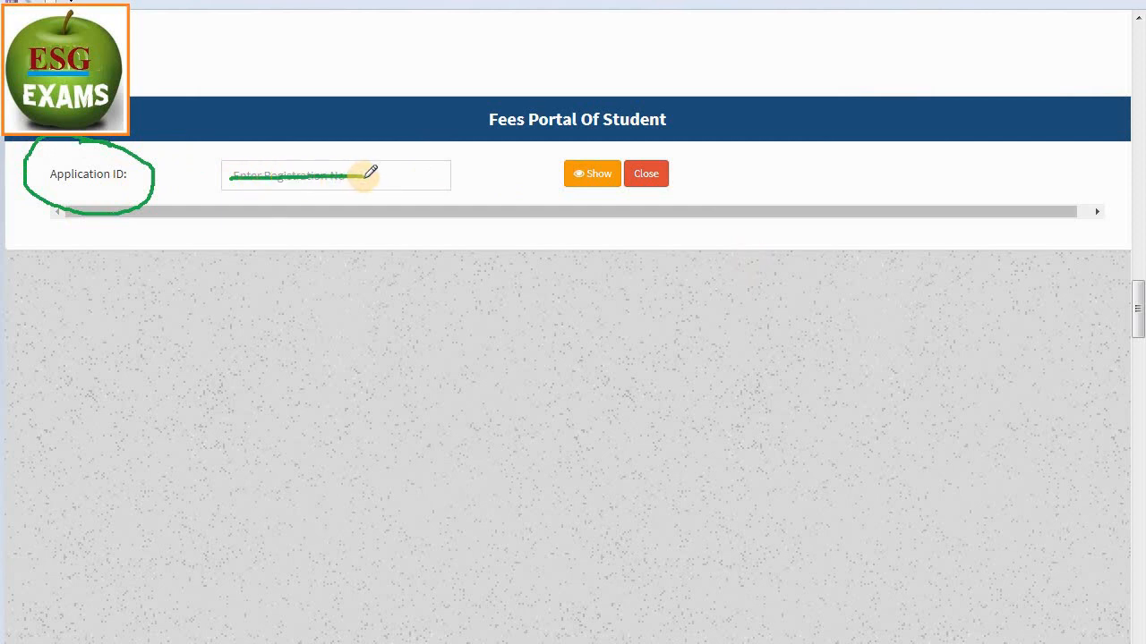
pyautogui.moveTo(365, 176); pyautogui.dragTo(364, 177)
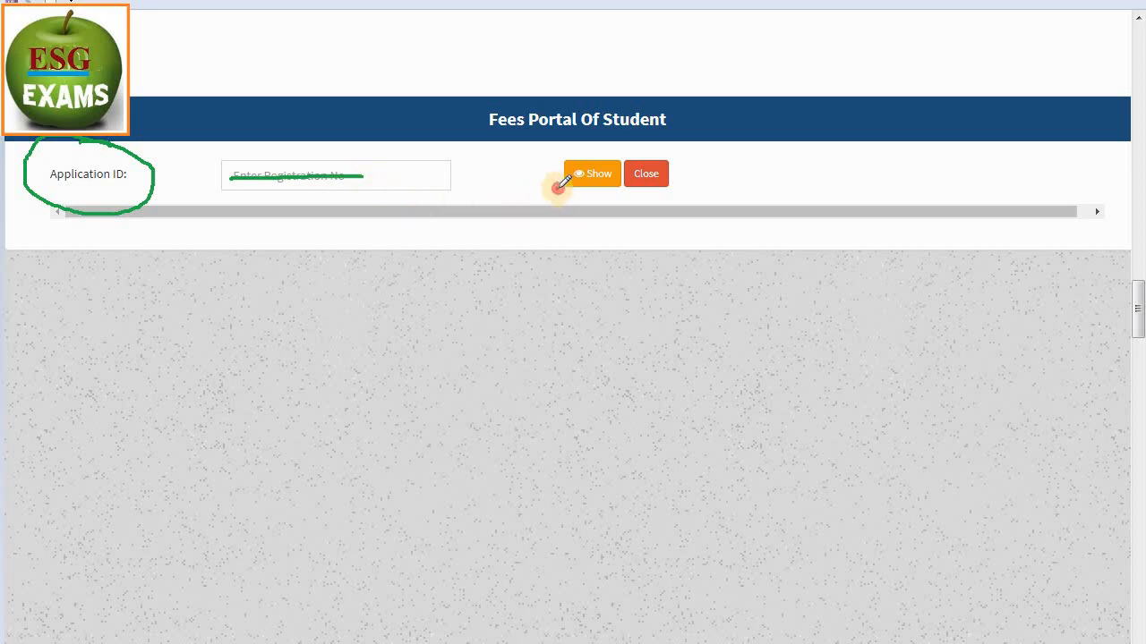
pyautogui.moveTo(558, 188); pyautogui.dragTo(684, 126)
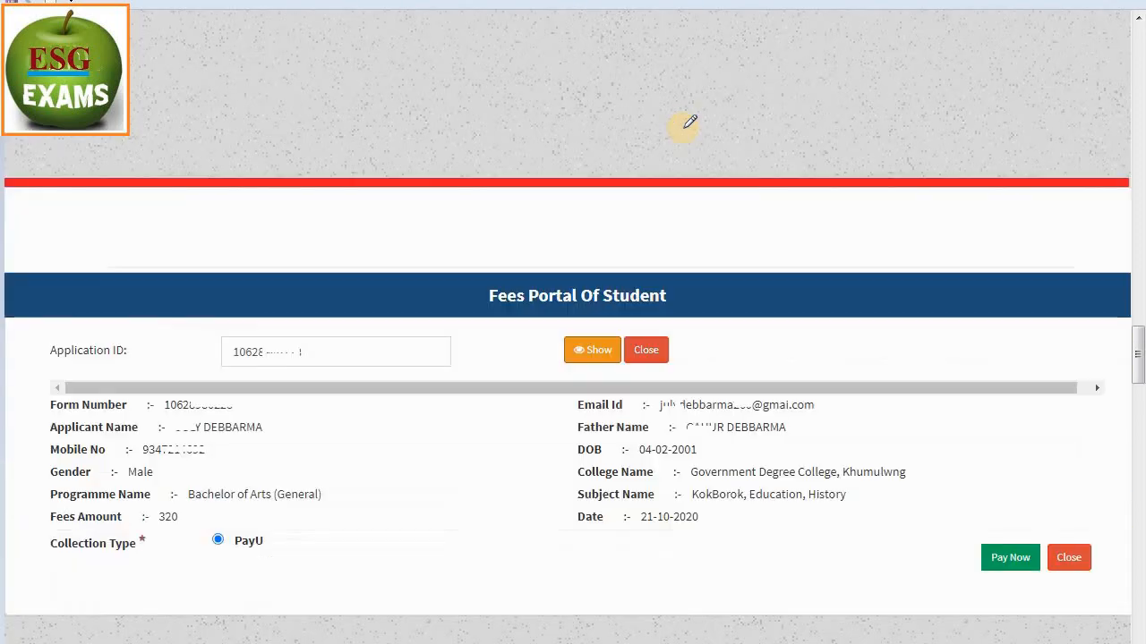
# Mark the filled-in Application ID and each detail from Form Number to Fees Amount, circling General in the programme name
pyautogui.scroll(-2, 689, 122)
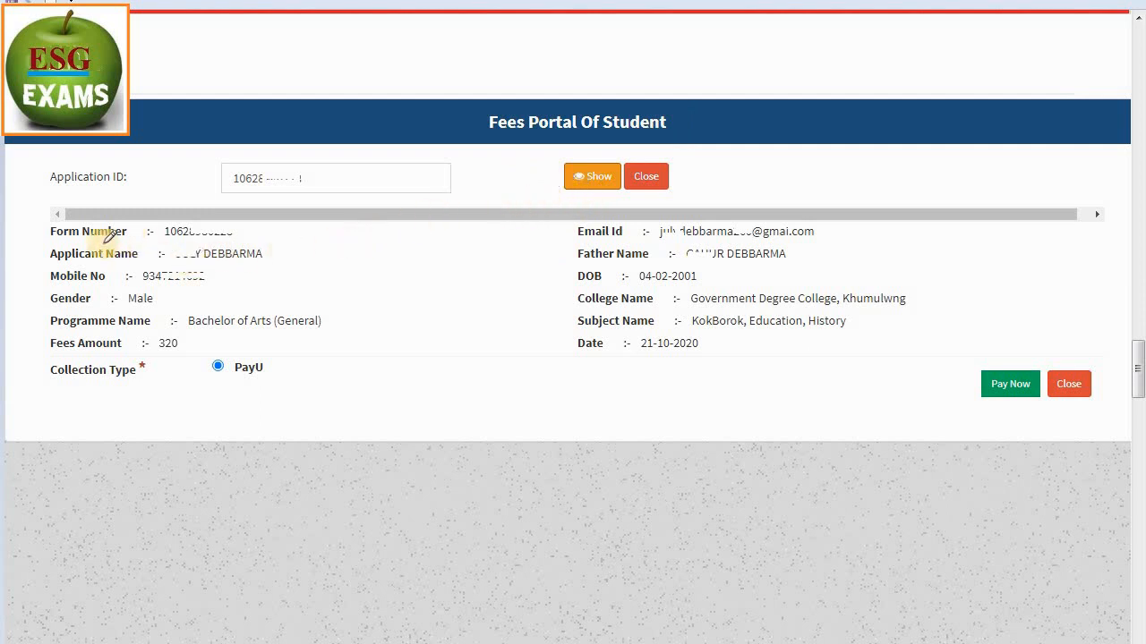
pyautogui.moveTo(38, 235); pyautogui.dragTo(143, 214)
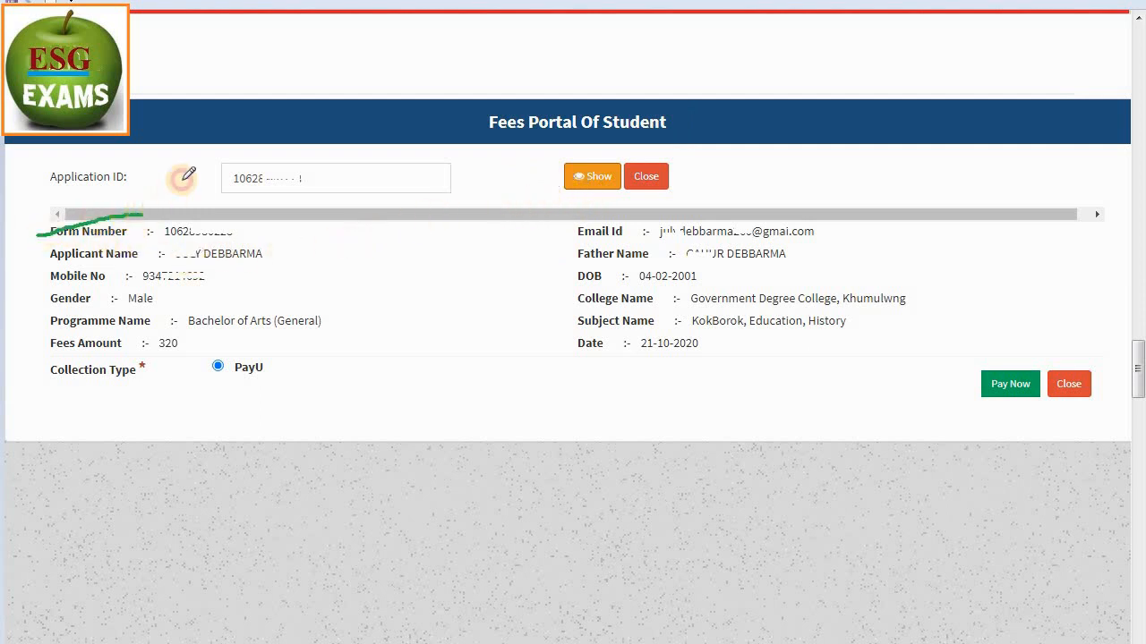
pyautogui.moveTo(182, 177); pyautogui.dragTo(349, 133)
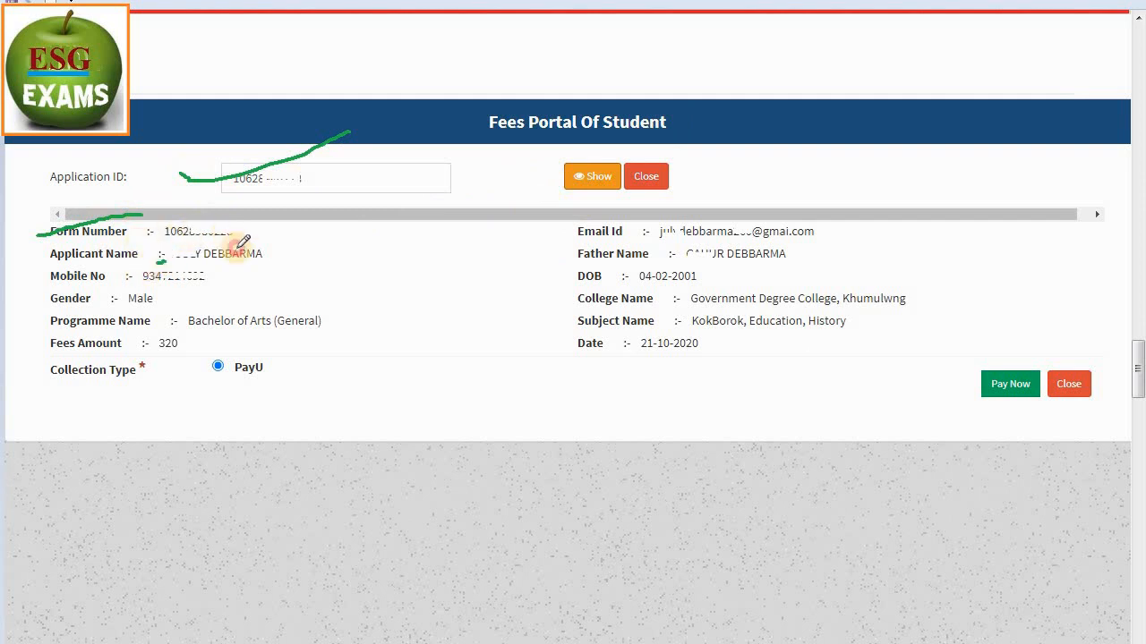
pyautogui.moveTo(159, 261); pyautogui.dragTo(300, 243)
pyautogui.moveTo(161, 284); pyautogui.dragTo(249, 269)
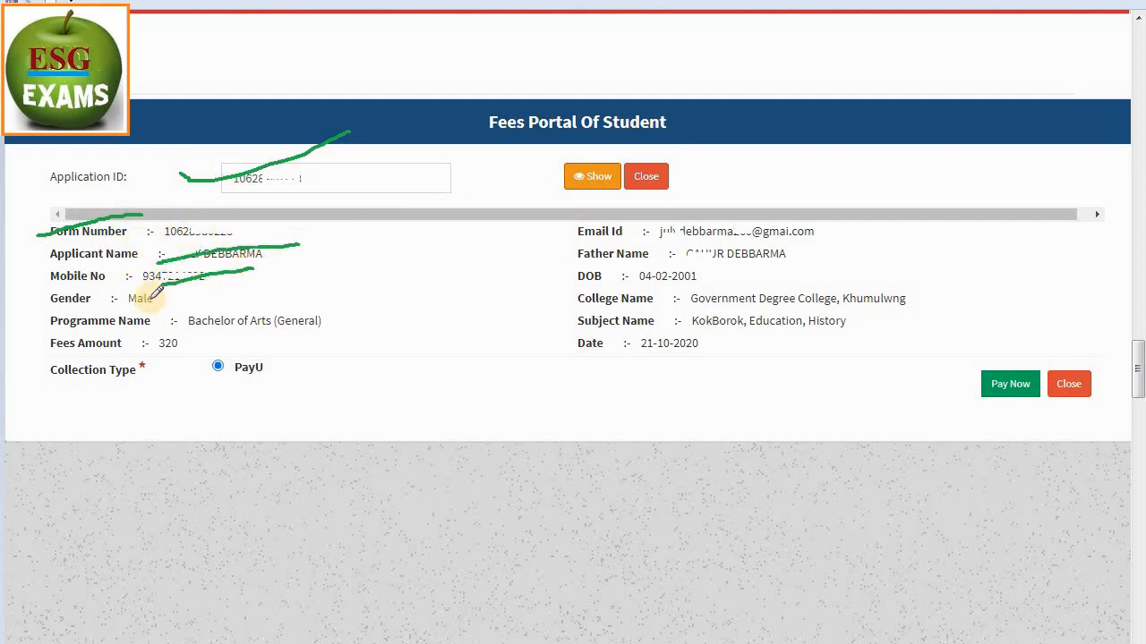
pyautogui.moveTo(148, 300); pyautogui.dragTo(256, 291)
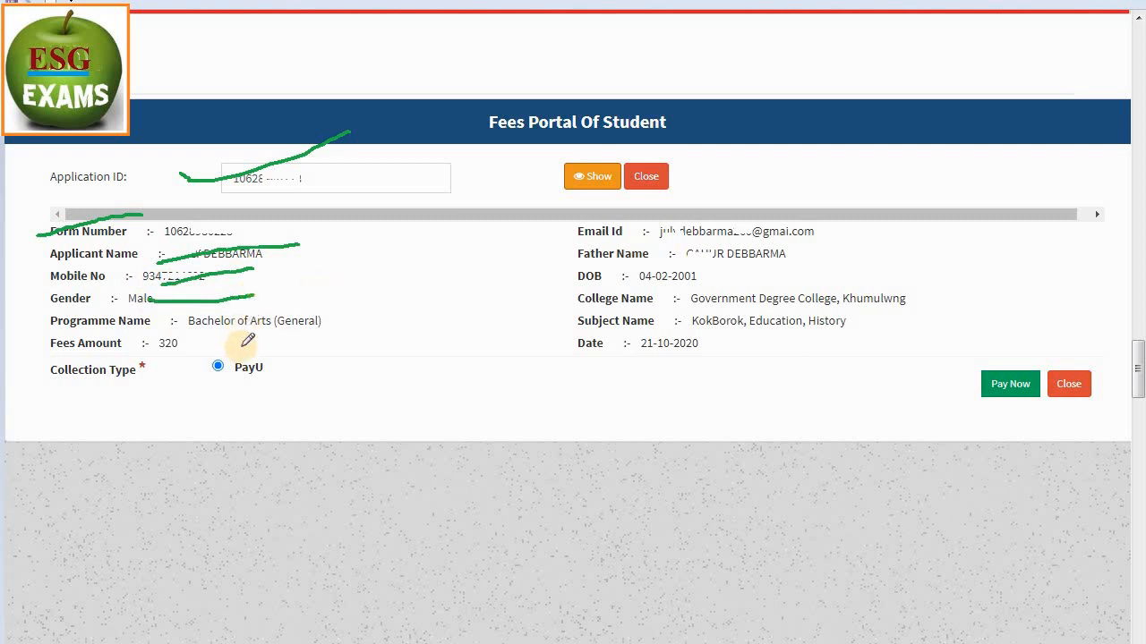
pyautogui.moveTo(226, 337)
pyautogui.mouseDown()
pyautogui.moveTo(309, 333)
pyautogui.moveTo(335, 314)
pyautogui.moveTo(280, 306)
pyautogui.moveTo(274, 327)
pyautogui.mouseUp()
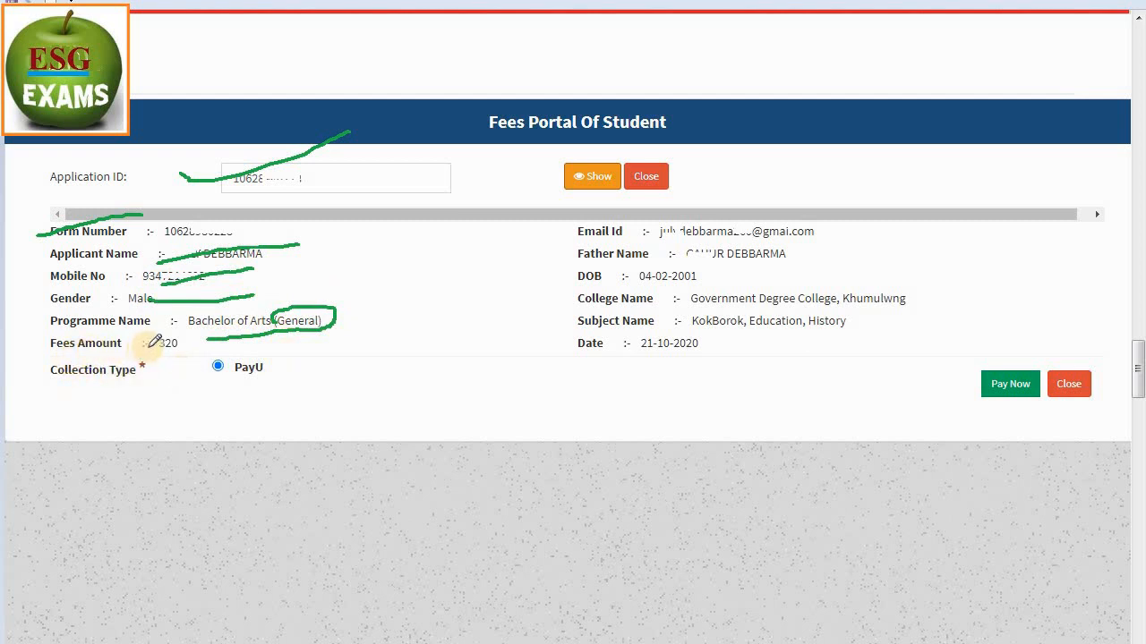
pyautogui.moveTo(146, 345); pyautogui.dragTo(229, 338)
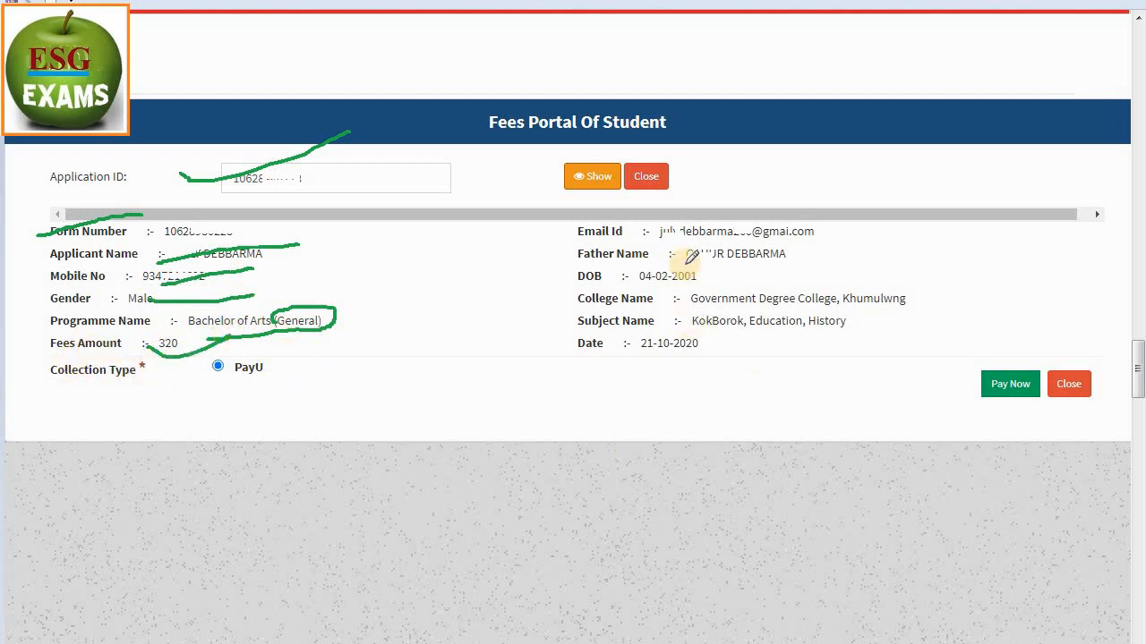
# Mark the Email Id, Father Name, DOB and Subject Name details with green strokes and circle the College Name entry
pyautogui.moveTo(788, 238); pyautogui.dragTo(867, 215)
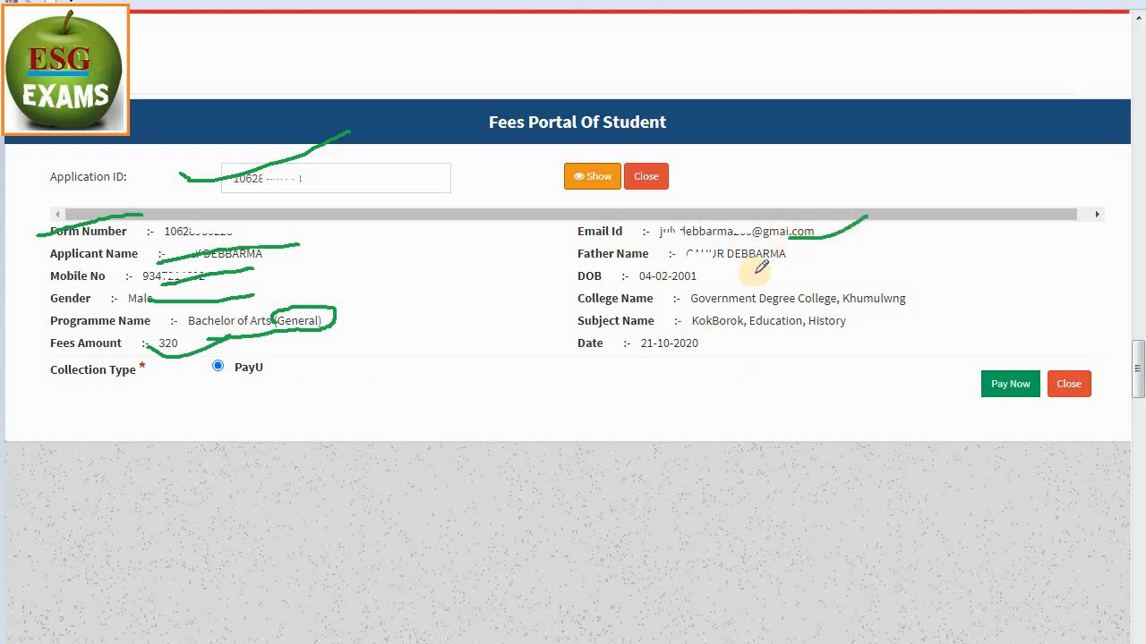
pyautogui.moveTo(739, 262); pyautogui.dragTo(866, 231)
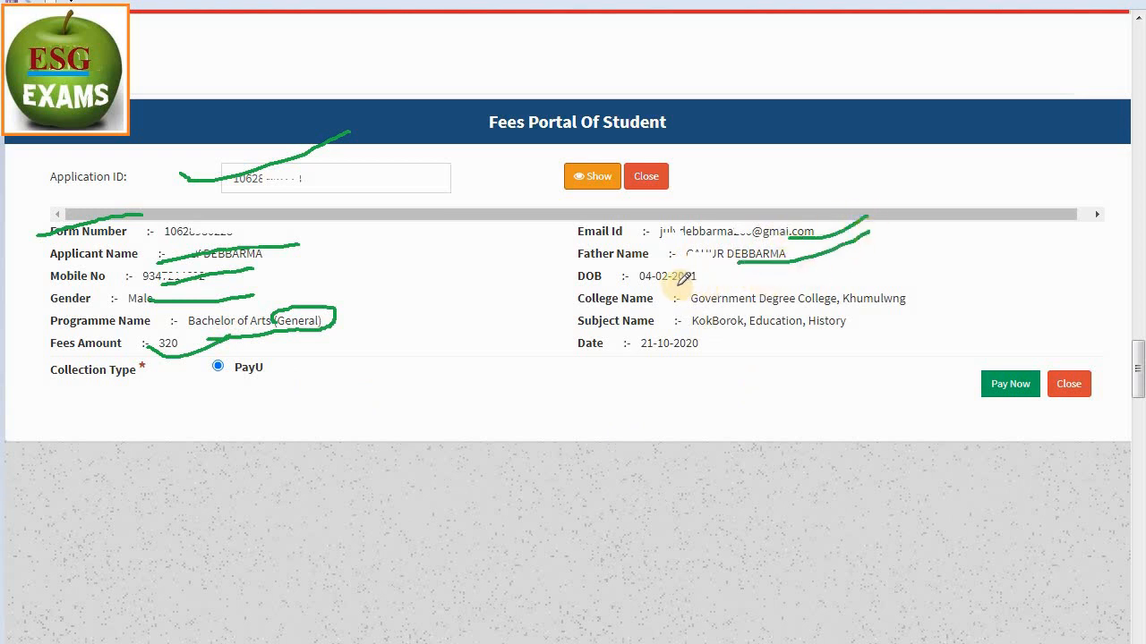
pyautogui.moveTo(676, 286); pyautogui.dragTo(799, 261)
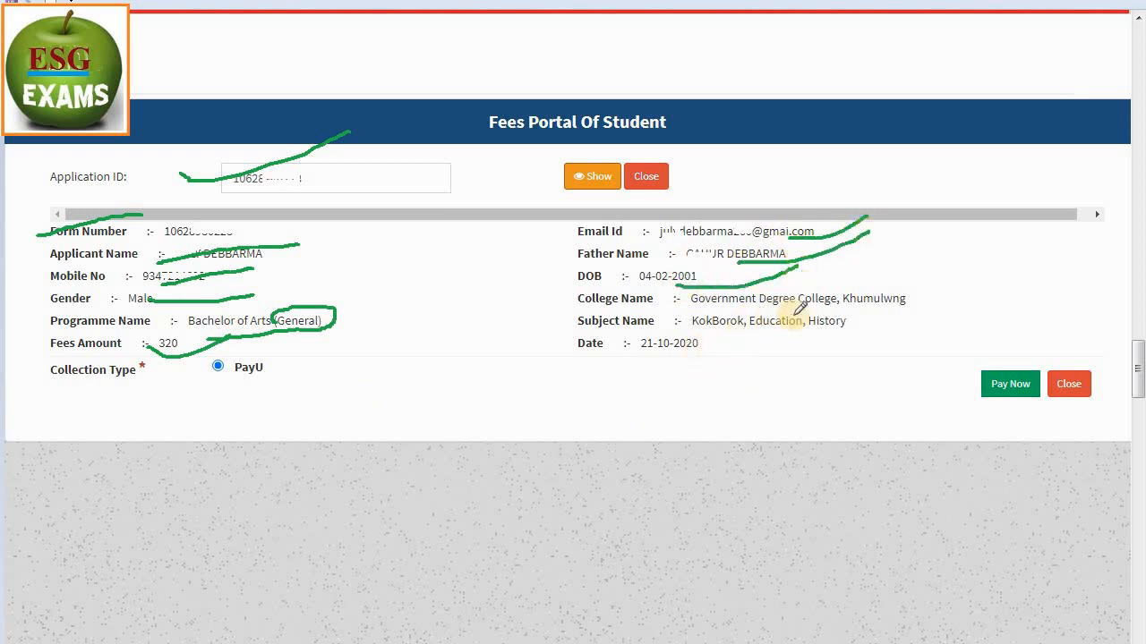
pyautogui.moveTo(698, 310)
pyautogui.mouseDown()
pyautogui.moveTo(840, 321)
pyautogui.moveTo(900, 302)
pyautogui.moveTo(892, 283)
pyautogui.moveTo(696, 282)
pyautogui.moveTo(688, 310)
pyautogui.mouseUp()
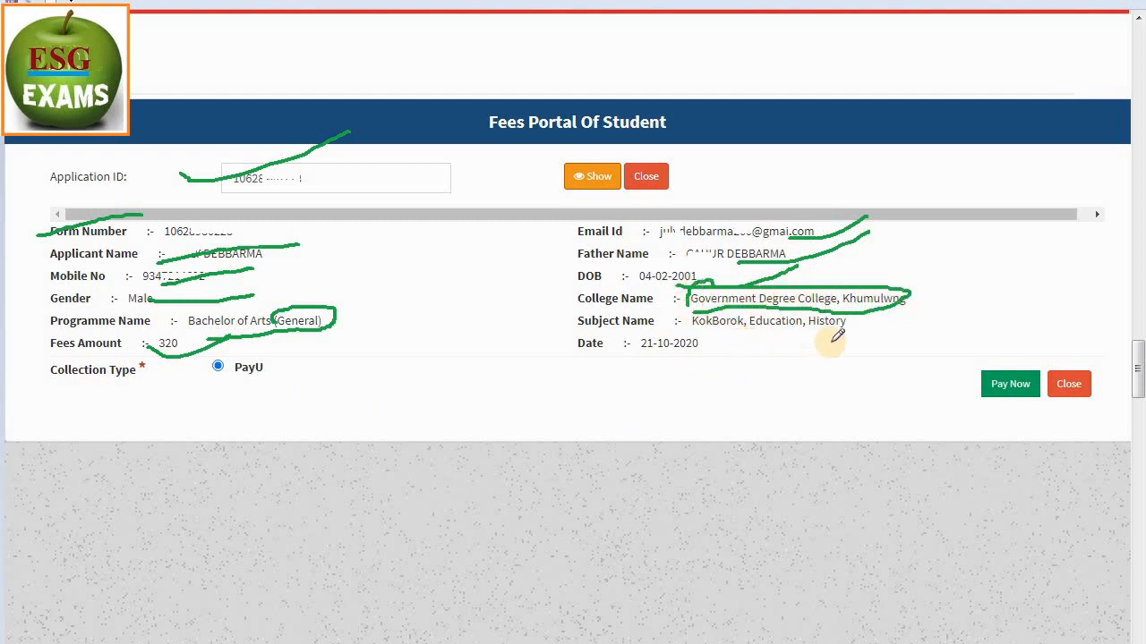
pyautogui.moveTo(815, 340); pyautogui.dragTo(949, 283)
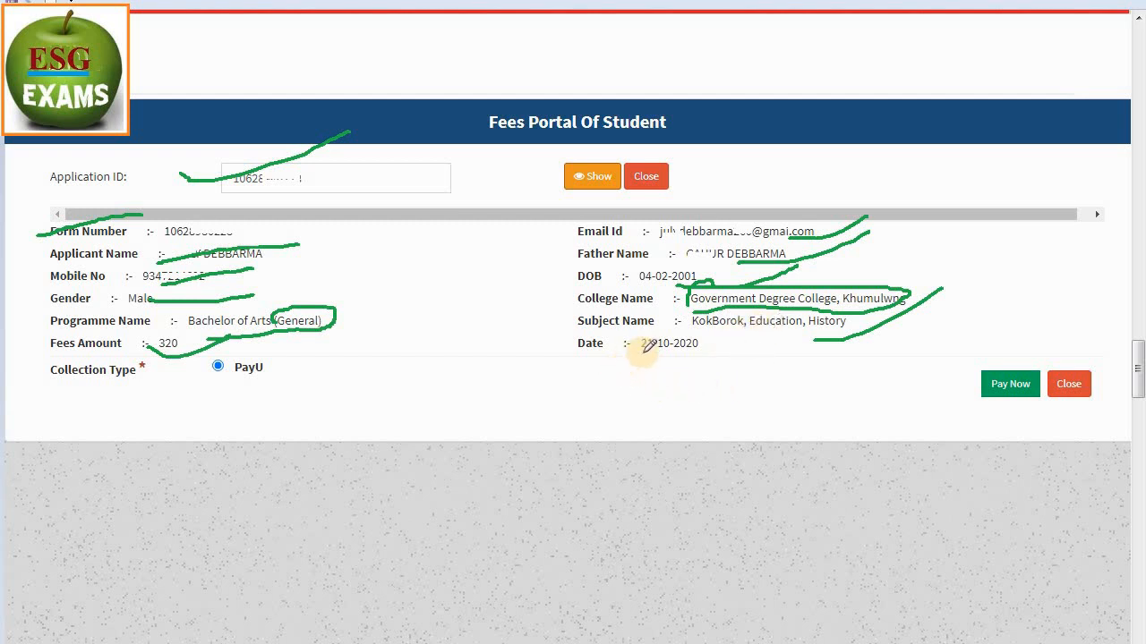
# Mark the Pay Now button in green and tick OK in the payment confirmation dialog
pyautogui.moveTo(977, 354)
pyautogui.mouseDown()
pyautogui.moveTo(966, 396)
pyautogui.moveTo(1041, 389)
pyautogui.moveTo(980, 353)
pyautogui.mouseUp()
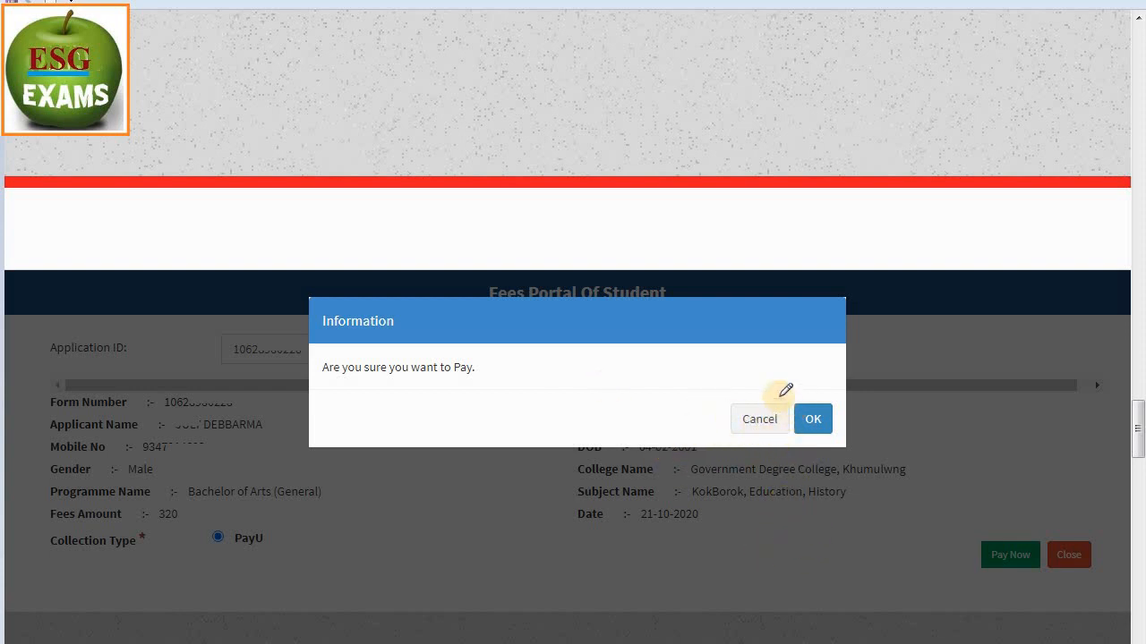
pyautogui.moveTo(780, 396); pyautogui.dragTo(883, 372)
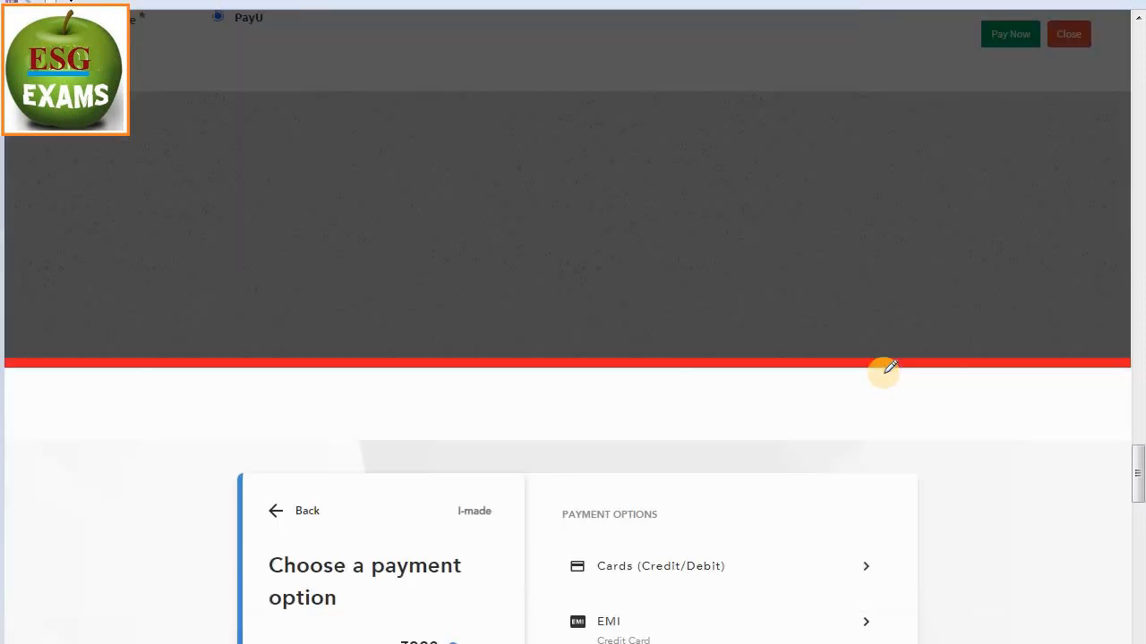
# Circle the Total Payable Amount line on the payment options page and draw a second circle around its figure
pyautogui.scroll(-4, 888, 369)
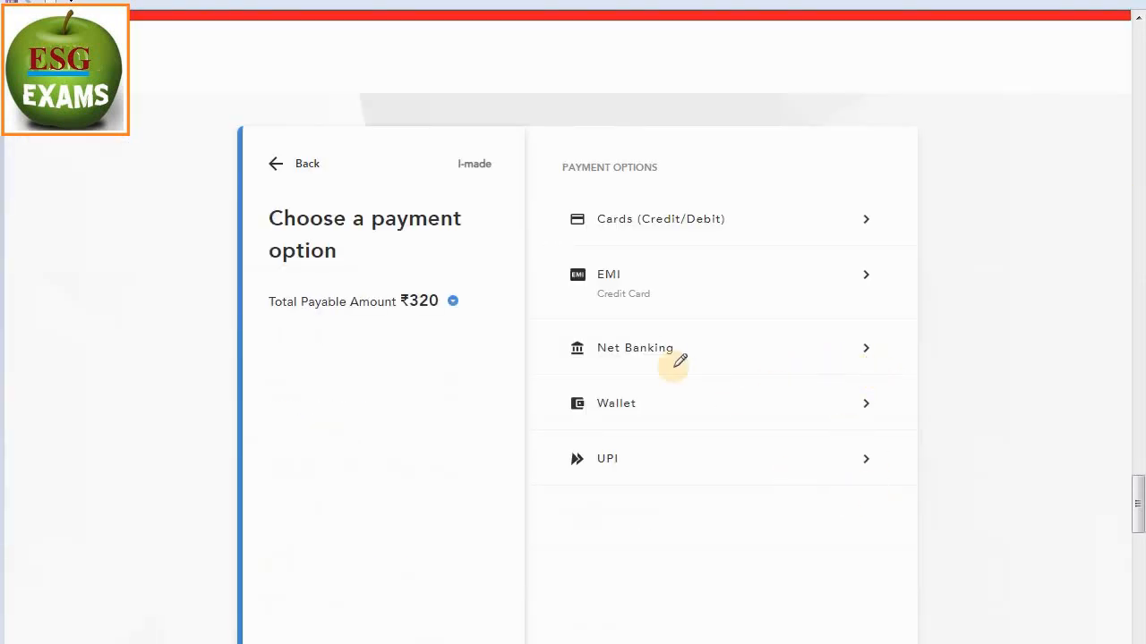
pyautogui.moveTo(313, 287)
pyautogui.mouseDown()
pyautogui.moveTo(256, 304)
pyautogui.moveTo(304, 333)
pyautogui.moveTo(437, 338)
pyautogui.moveTo(461, 288)
pyautogui.moveTo(384, 274)
pyautogui.moveTo(309, 284)
pyautogui.mouseUp()
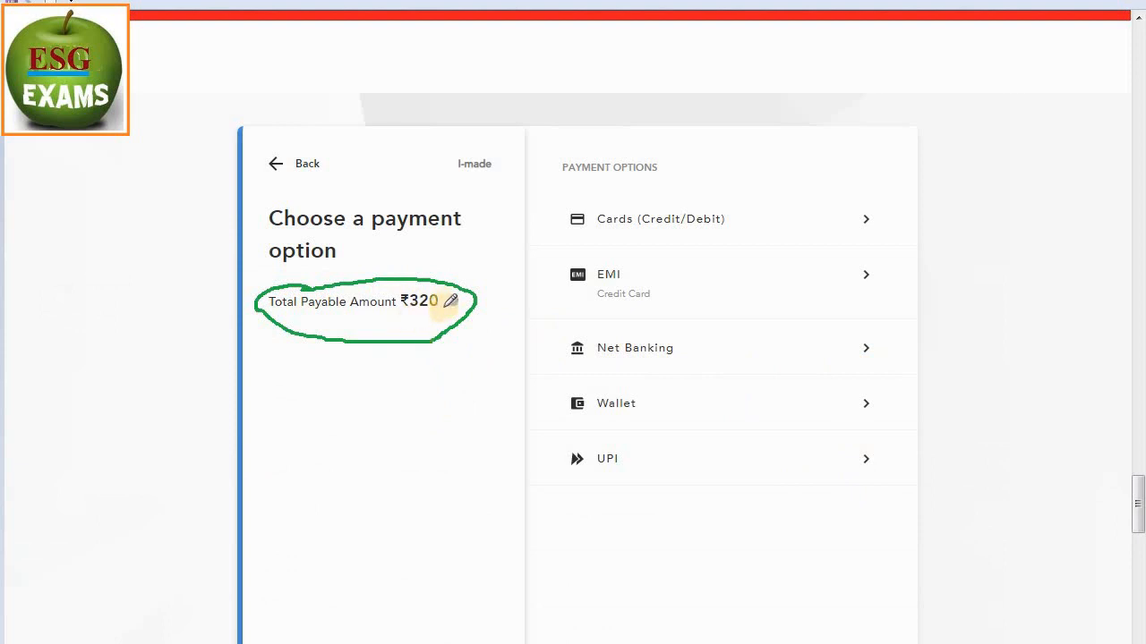
pyautogui.moveTo(450, 299)
pyautogui.mouseDown()
pyautogui.moveTo(427, 272)
pyautogui.moveTo(395, 315)
pyautogui.moveTo(439, 279)
pyautogui.mouseUp()
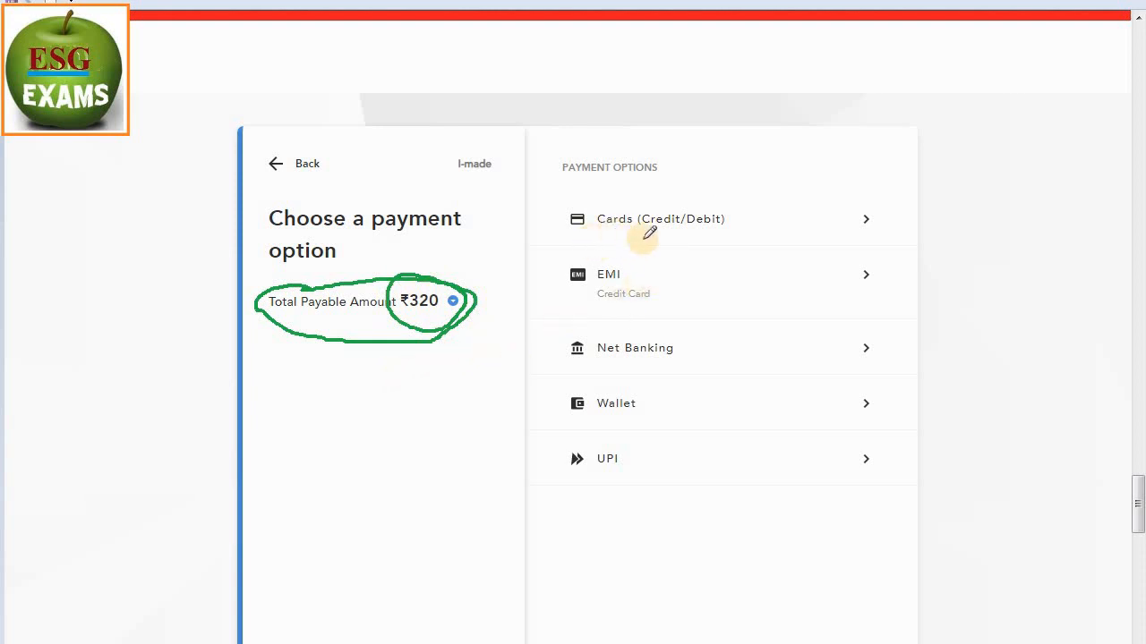
# Tick the Cards, EMI, Net Banking, Wallet and UPI payment options, adding a second mark to Cards (Credit/Debit)
pyautogui.moveTo(719, 238); pyautogui.dragTo(857, 159)
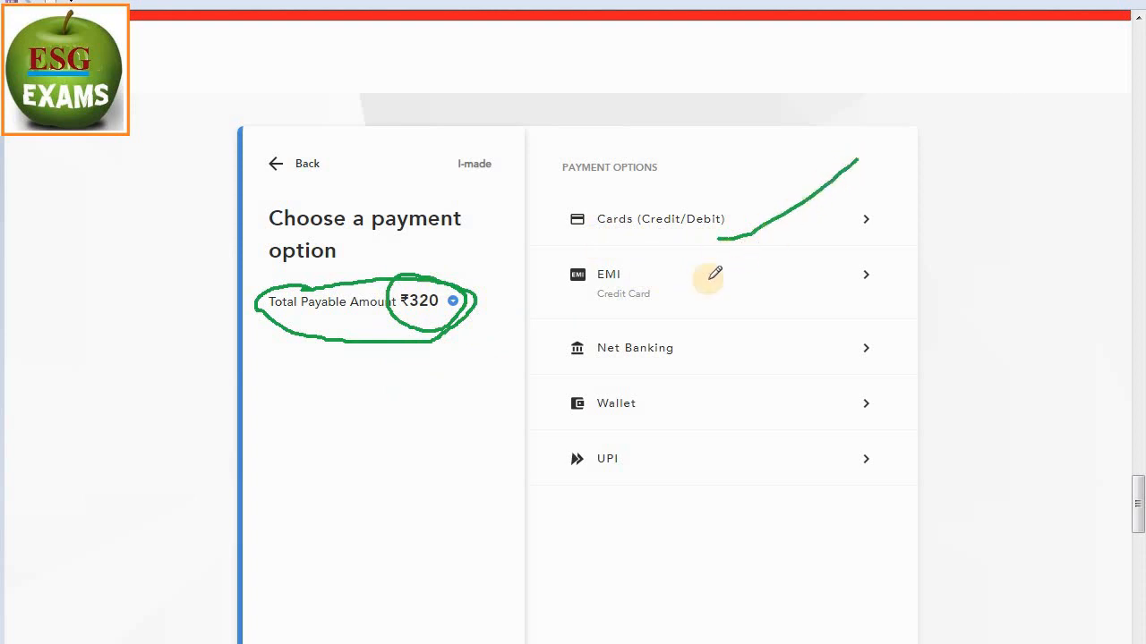
pyautogui.moveTo(659, 294); pyautogui.dragTo(785, 256)
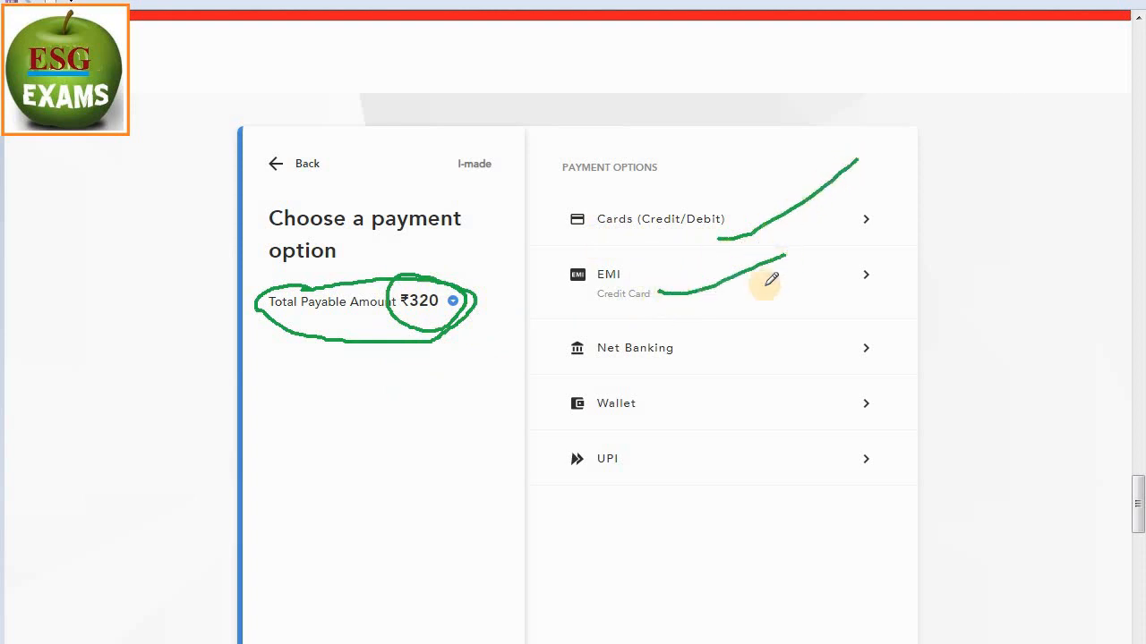
pyautogui.moveTo(654, 364); pyautogui.dragTo(746, 336)
pyautogui.moveTo(633, 430); pyautogui.dragTo(738, 381)
pyautogui.moveTo(632, 465); pyautogui.dragTo(745, 426)
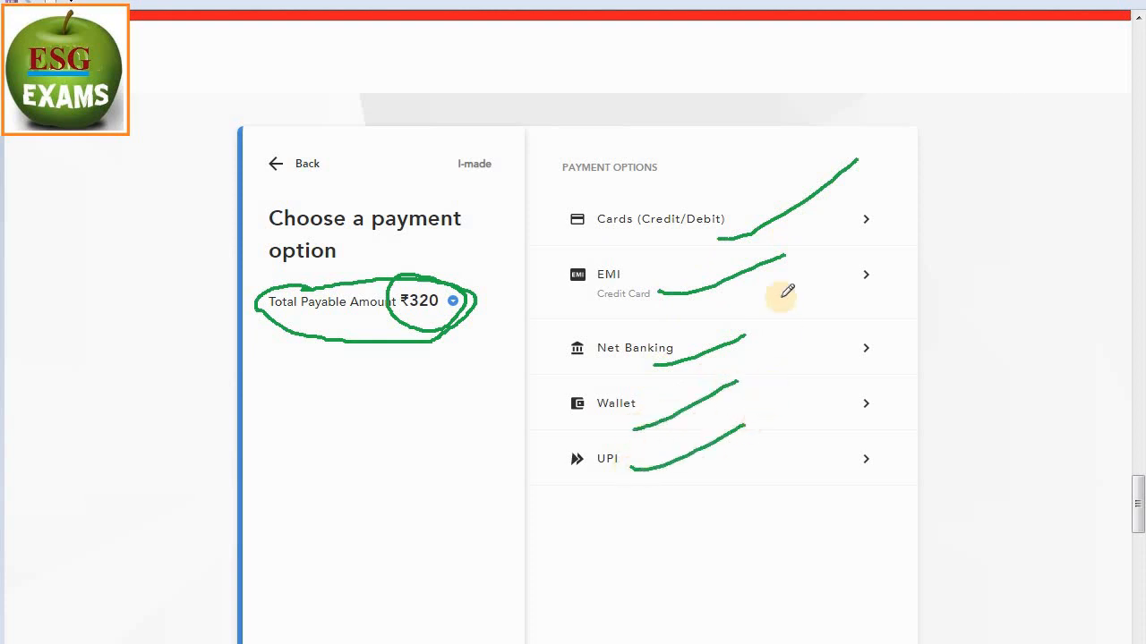
pyautogui.moveTo(704, 197)
pyautogui.mouseDown()
pyautogui.moveTo(603, 191)
pyautogui.moveTo(561, 220)
pyautogui.moveTo(609, 241)
pyautogui.moveTo(744, 234)
pyautogui.moveTo(691, 202)
pyautogui.moveTo(829, 184)
pyautogui.mouseUp()
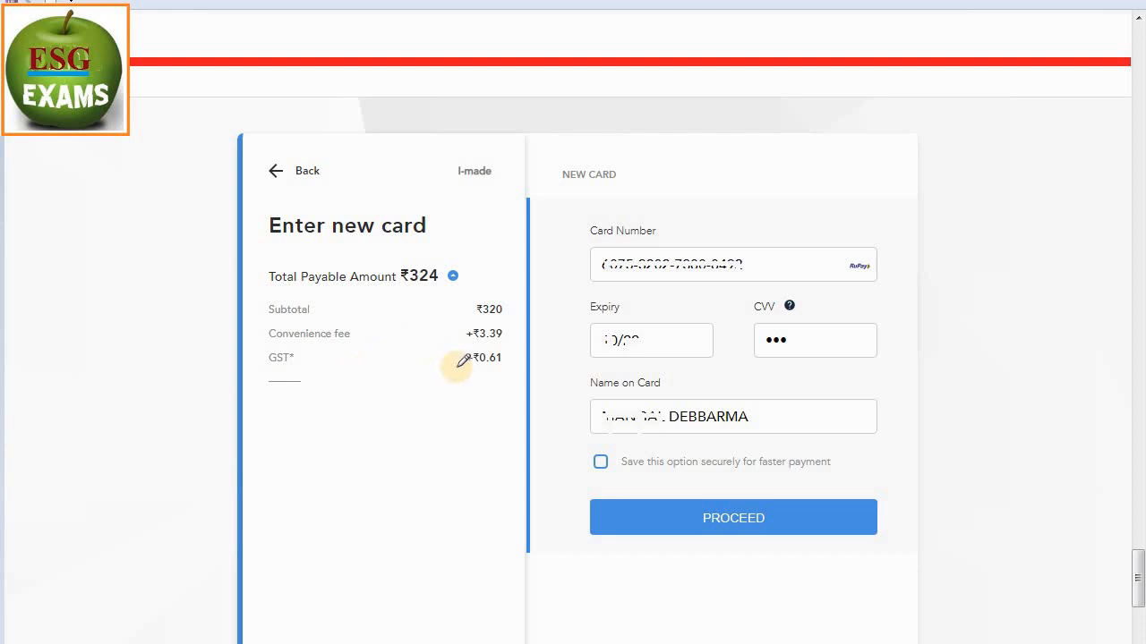
# Circle the total payable figure on the Enter new card page in green
pyautogui.moveTo(411, 298)
pyautogui.mouseDown()
pyautogui.moveTo(463, 270)
pyautogui.moveTo(436, 253)
pyautogui.moveTo(404, 294)
pyautogui.moveTo(416, 311)
pyautogui.mouseUp()
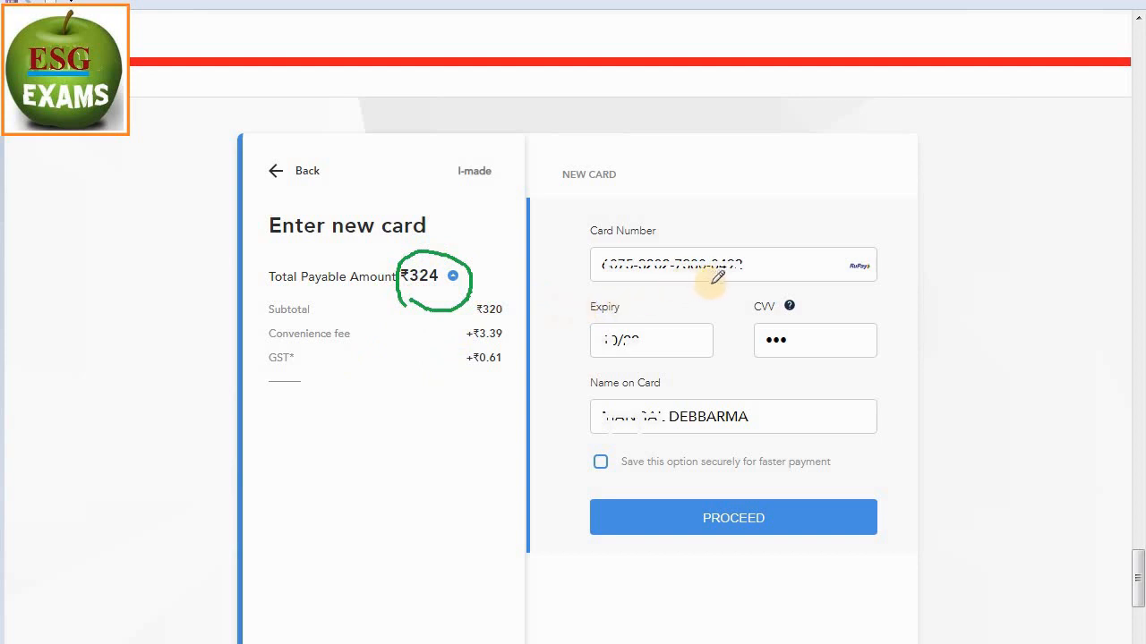
# Tick the Card Number, Expiry, CVV, Name on Card and save-option checkbox fields in green, circling the masked CVV as well
pyautogui.moveTo(748, 265); pyautogui.dragTo(885, 197)
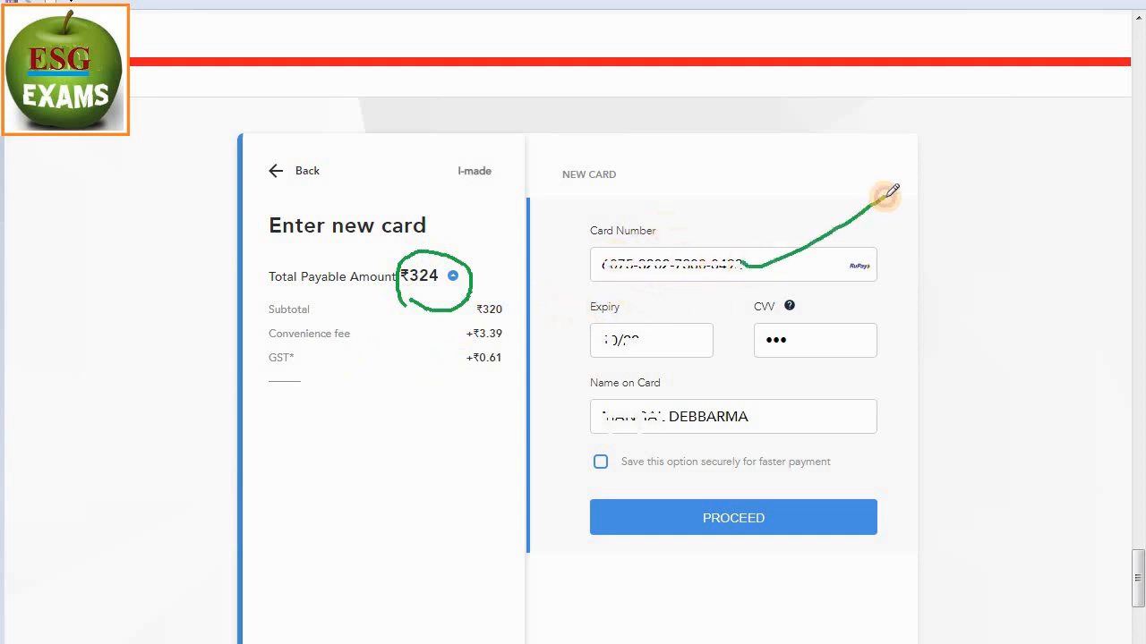
pyautogui.moveTo(623, 358)
pyautogui.mouseDown()
pyautogui.moveTo(721, 298)
pyautogui.moveTo(763, 319)
pyautogui.moveTo(752, 329)
pyautogui.moveTo(797, 346)
pyautogui.moveTo(786, 312)
pyautogui.moveTo(873, 284)
pyautogui.mouseUp()
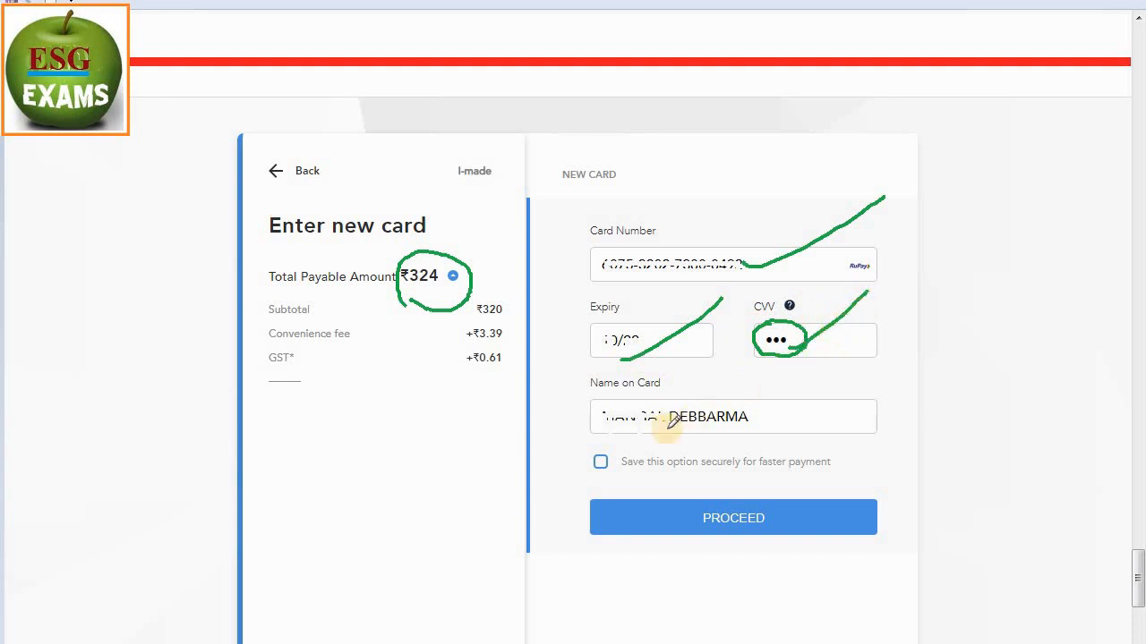
pyautogui.moveTo(663, 426); pyautogui.dragTo(806, 385)
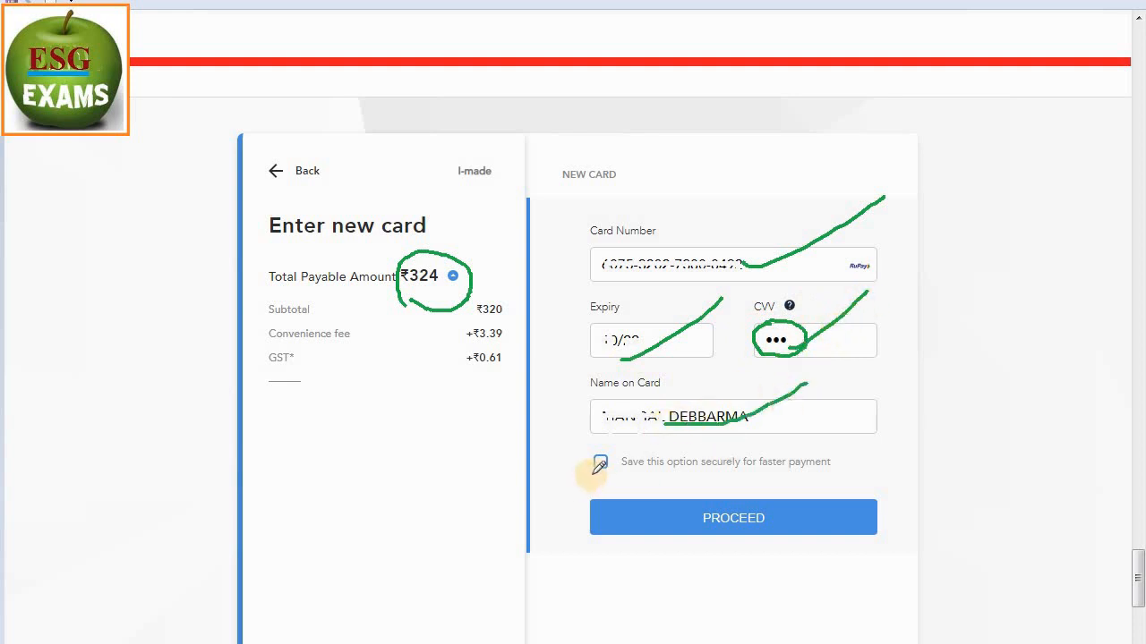
pyautogui.moveTo(595, 464); pyautogui.dragTo(604, 459)
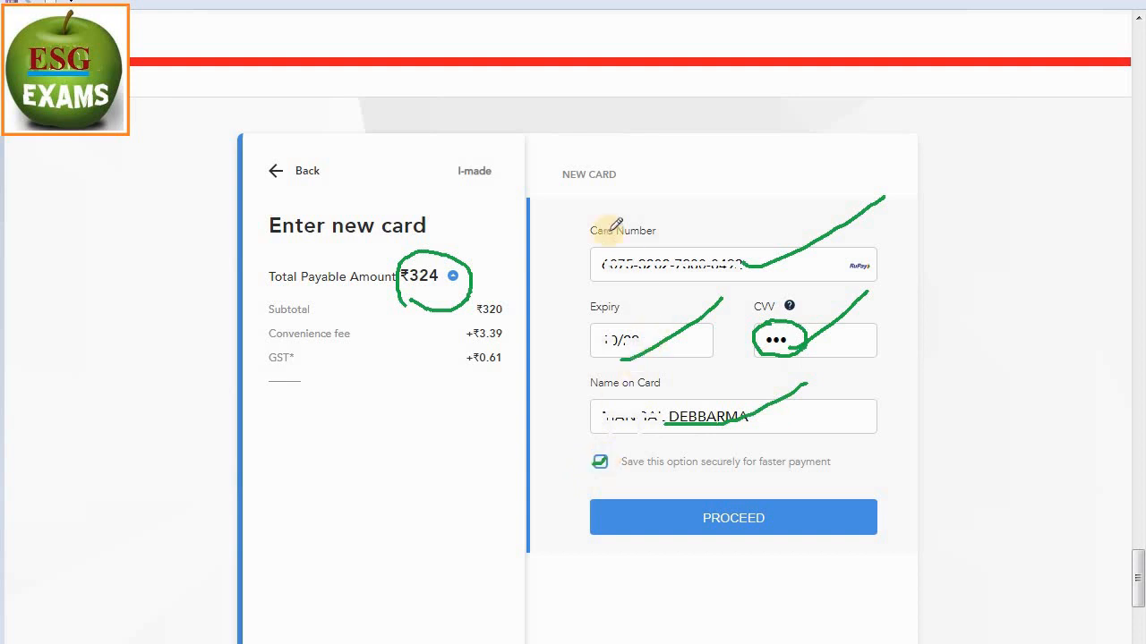
# Draw a large green circle around the card detail fields and mark the Proceed button with a tick
pyautogui.moveTo(595, 208)
pyautogui.mouseDown()
pyautogui.moveTo(609, 429)
pyautogui.moveTo(834, 353)
pyautogui.moveTo(650, 172)
pyautogui.mouseUp()
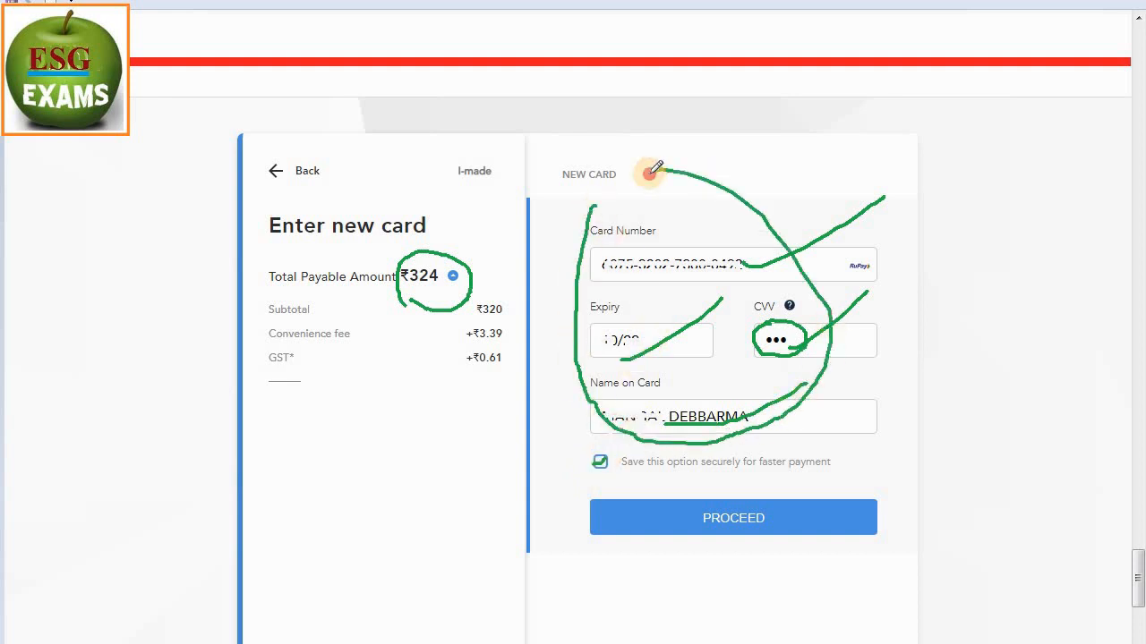
pyautogui.moveTo(660, 527); pyautogui.dragTo(868, 469)
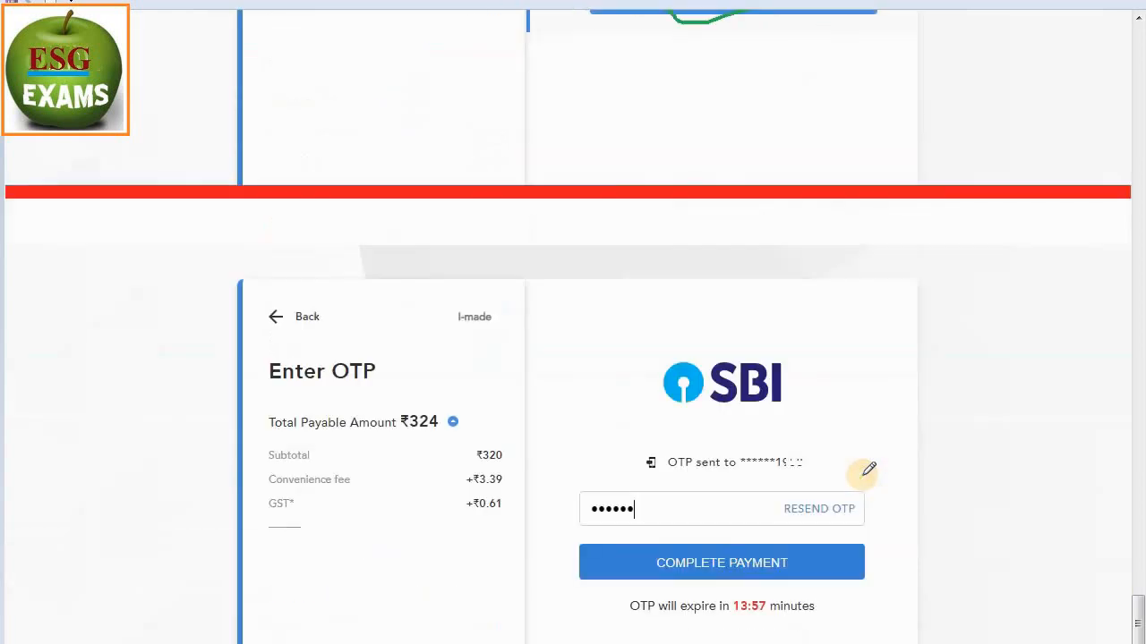
# On the Enter OTP page, circle the masked phone number, the OTP entry and the expiry line, and tick Complete Payment in green
pyautogui.scroll(-2, 865, 471)
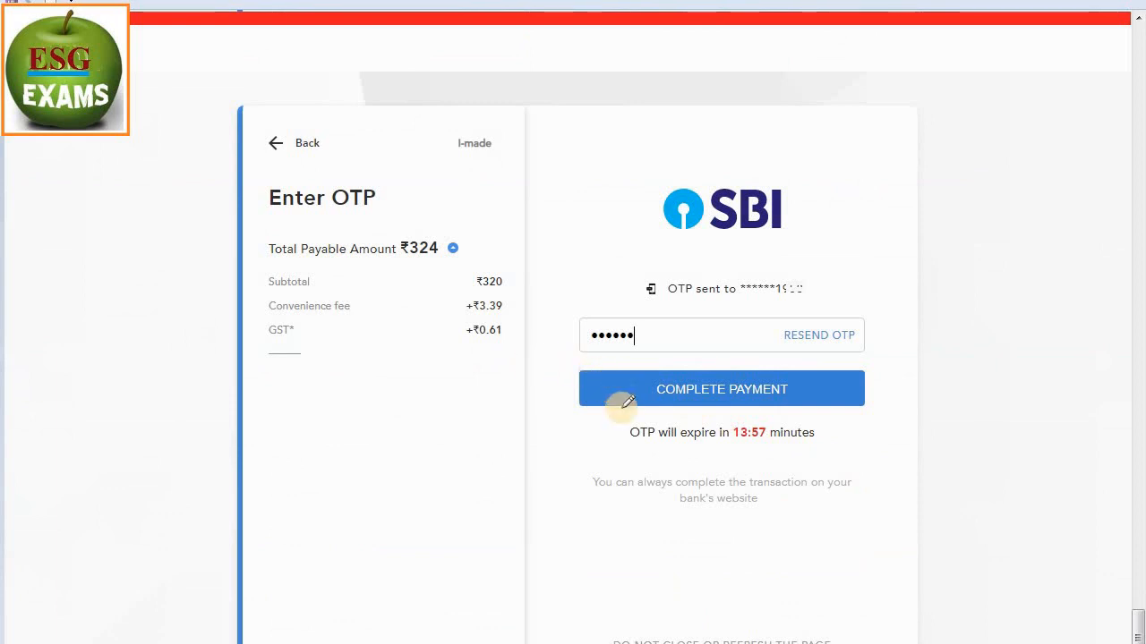
pyautogui.moveTo(716, 307)
pyautogui.mouseDown()
pyautogui.moveTo(775, 306)
pyautogui.moveTo(832, 286)
pyautogui.moveTo(775, 267)
pyautogui.moveTo(722, 288)
pyautogui.moveTo(750, 307)
pyautogui.mouseUp()
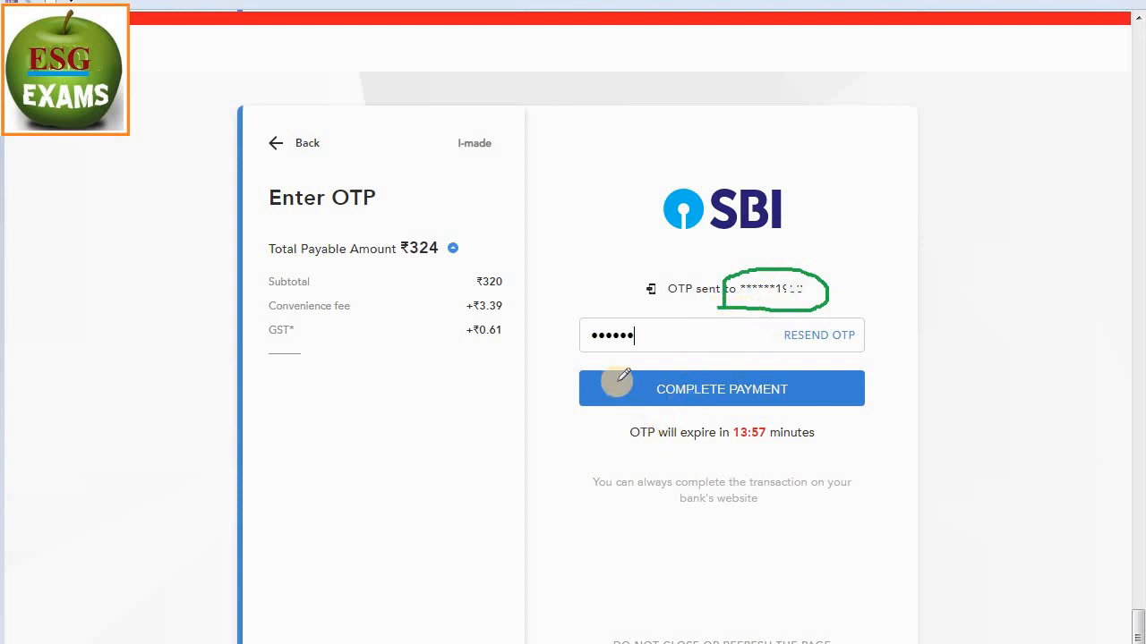
pyautogui.moveTo(591, 345)
pyautogui.mouseDown()
pyautogui.moveTo(671, 337)
pyautogui.moveTo(606, 320)
pyautogui.moveTo(583, 337)
pyautogui.mouseUp()
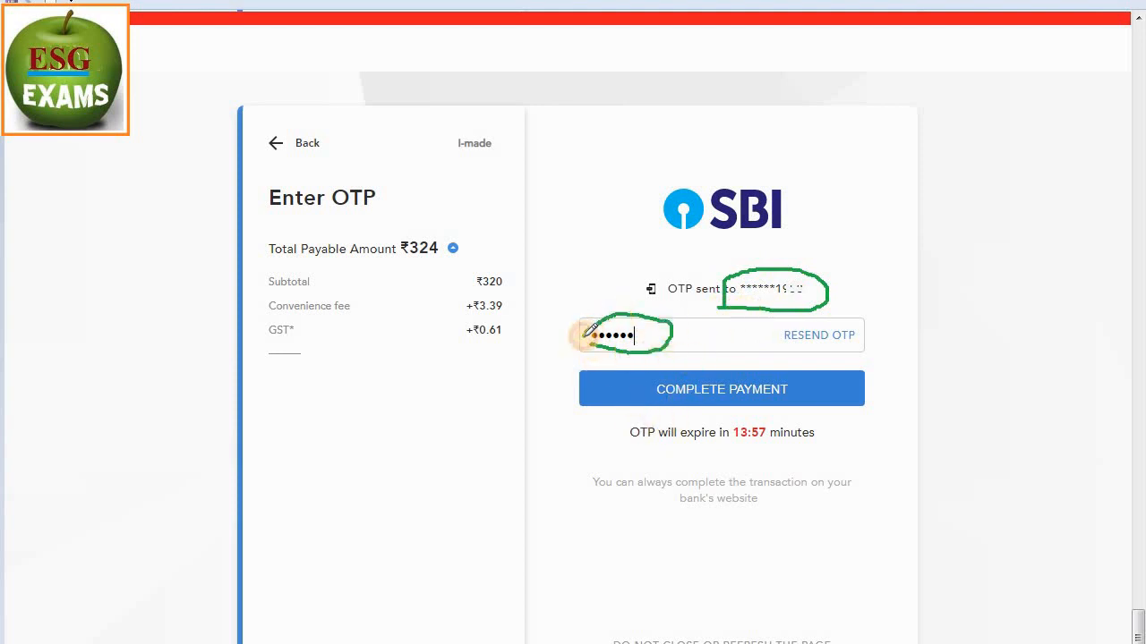
pyautogui.moveTo(639, 388); pyautogui.dragTo(813, 370)
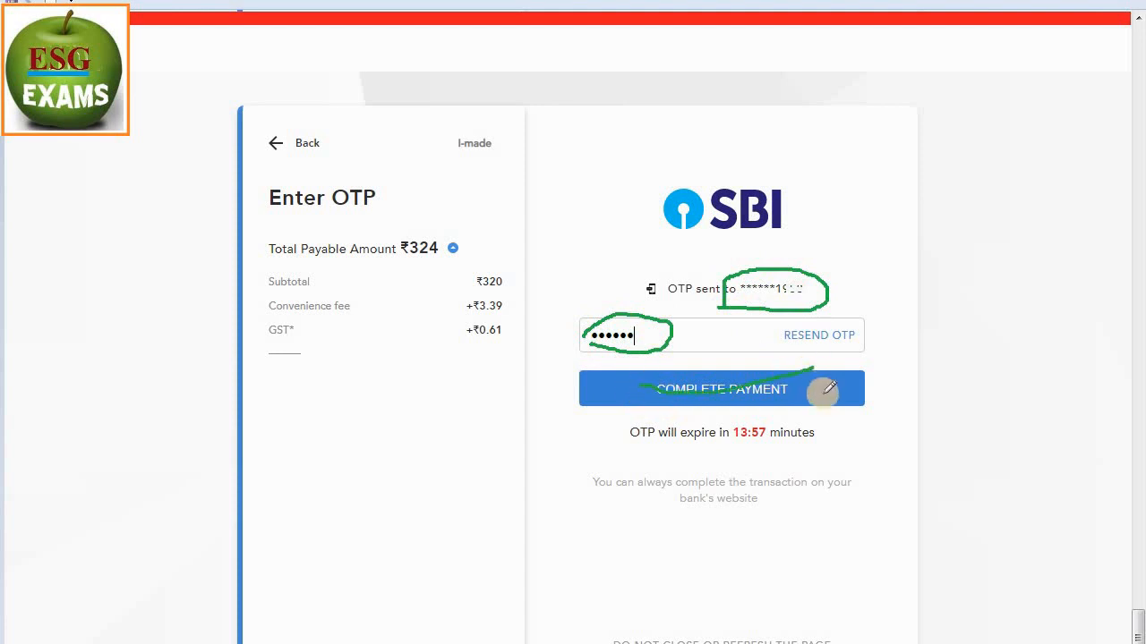
pyautogui.moveTo(642, 458)
pyautogui.mouseDown()
pyautogui.moveTo(833, 417)
pyautogui.moveTo(686, 409)
pyautogui.moveTo(631, 427)
pyautogui.moveTo(631, 442)
pyautogui.mouseUp()
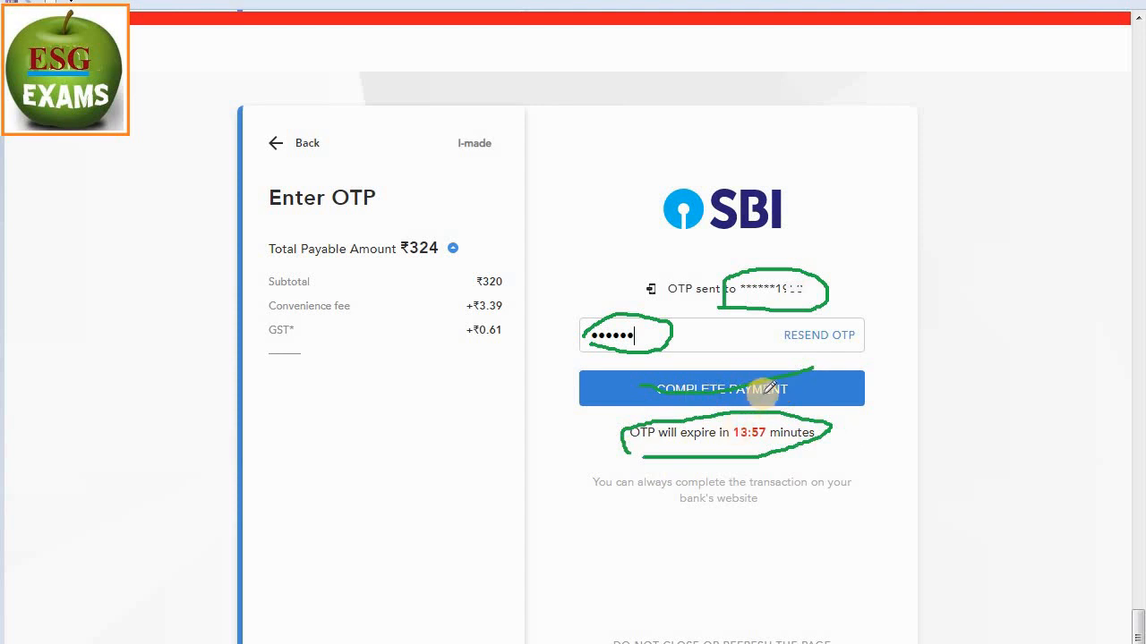
pyautogui.scroll(-3, 770, 389)
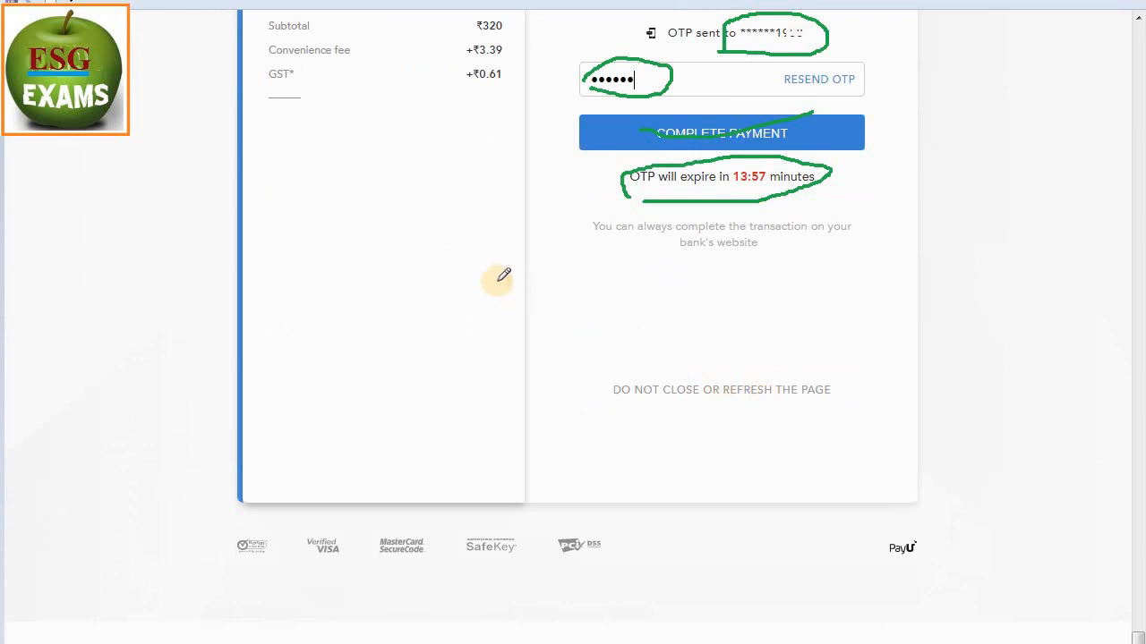
pyautogui.scroll(2, 466, 256)
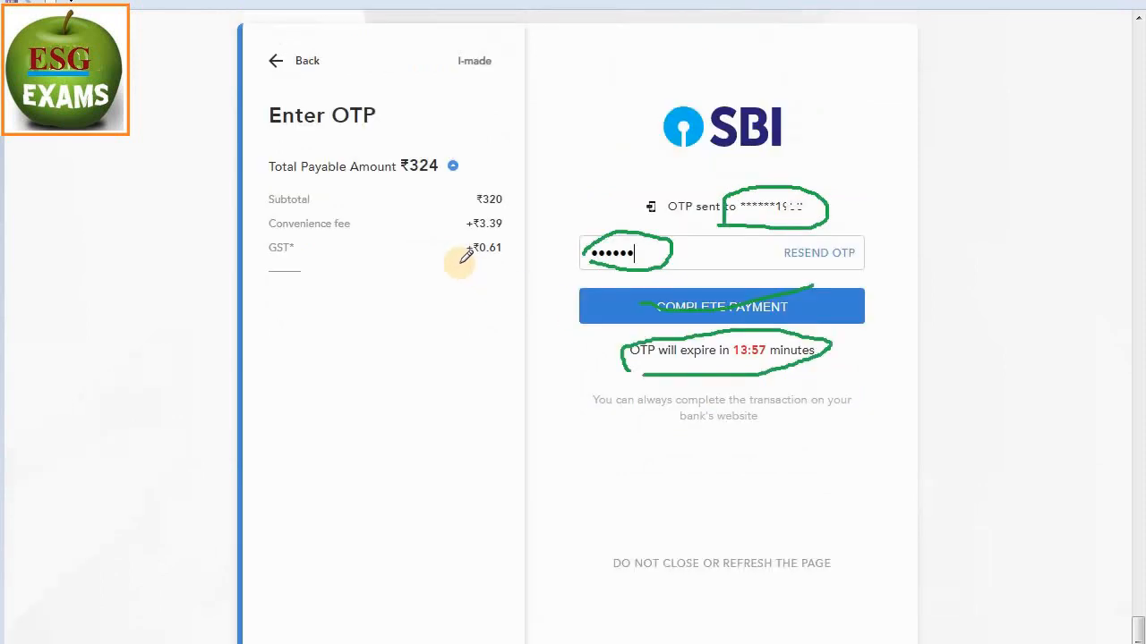